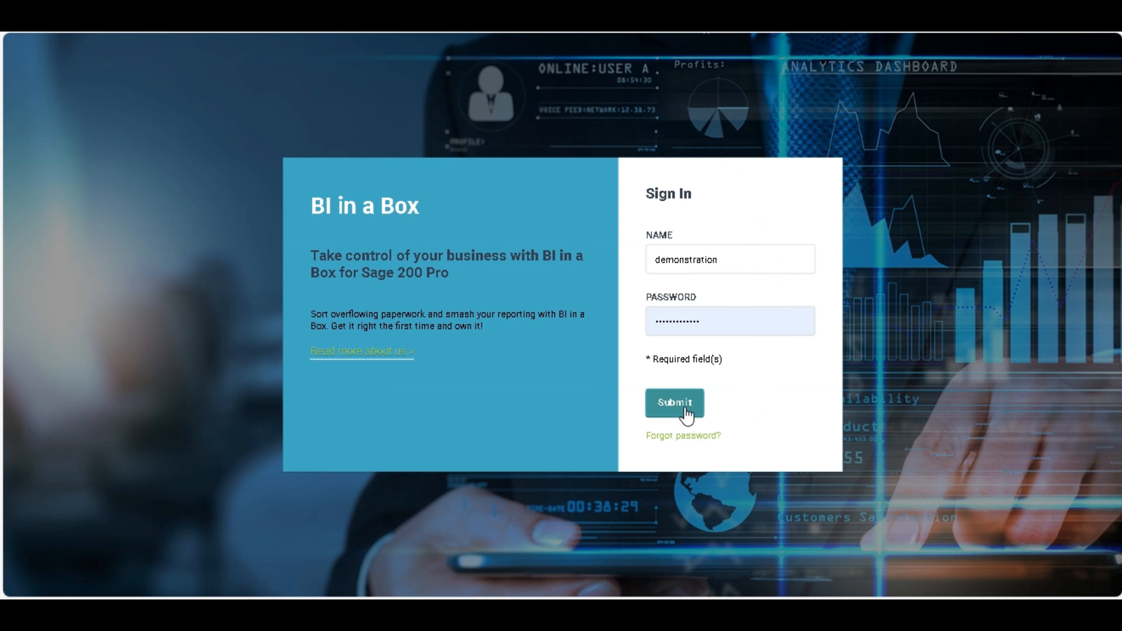
Step: Sign in to BI in a Box with the account credentials already filled in
click(675, 402)
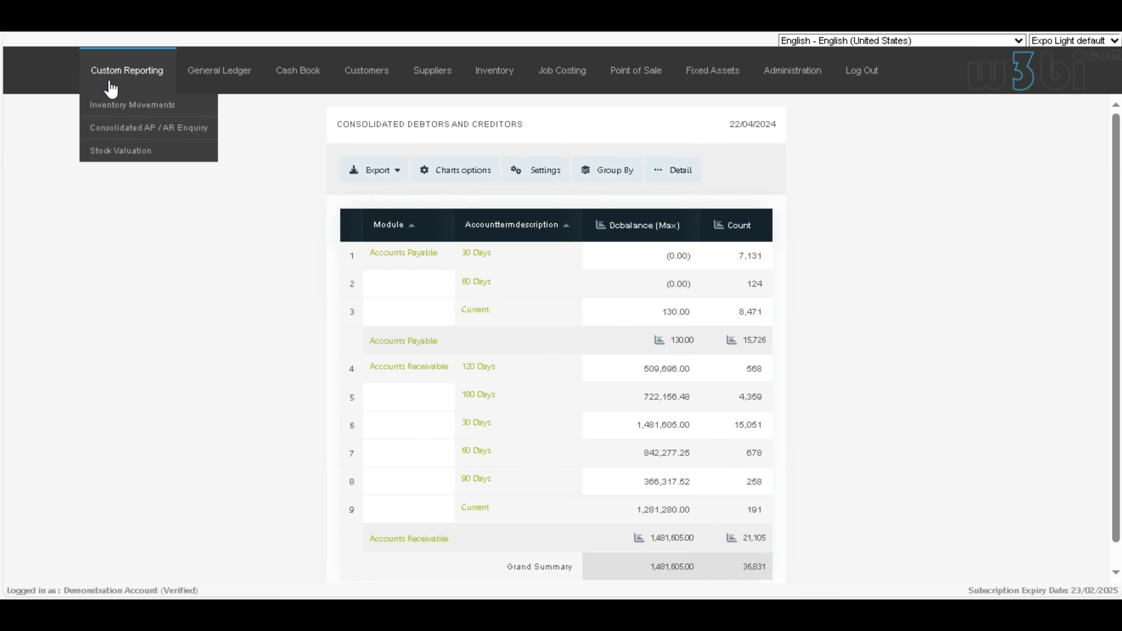
Step: Open the Warehouse Stock Full report from Inventory, the Clients report from Customers, and the Stock Valuation custom report
mouse_move(225, 85)
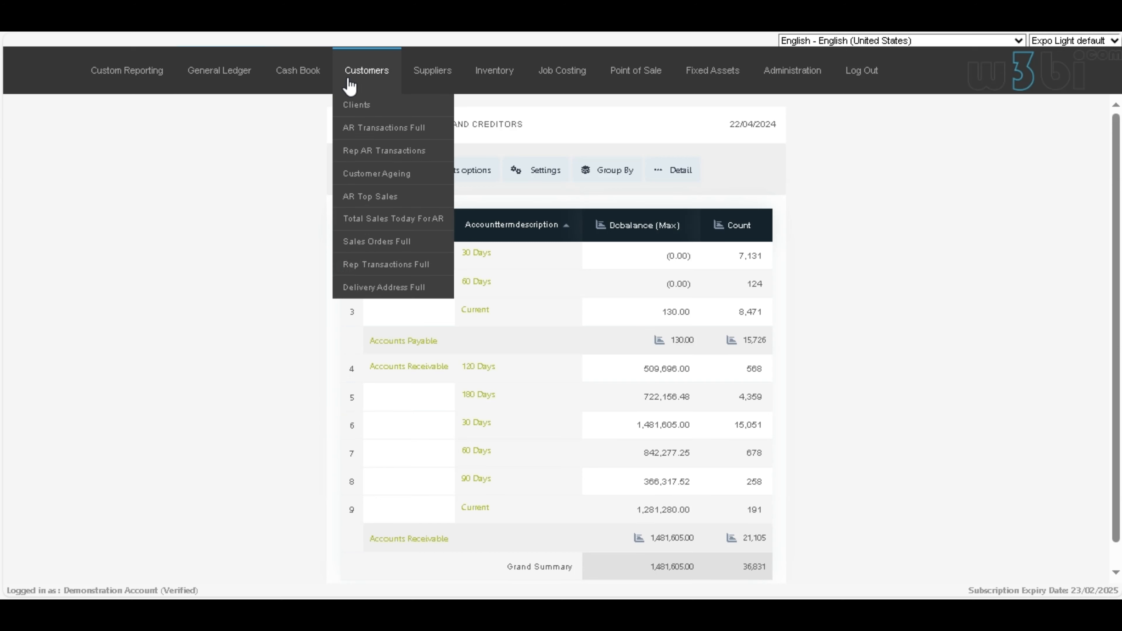
mouse_move(405, 84)
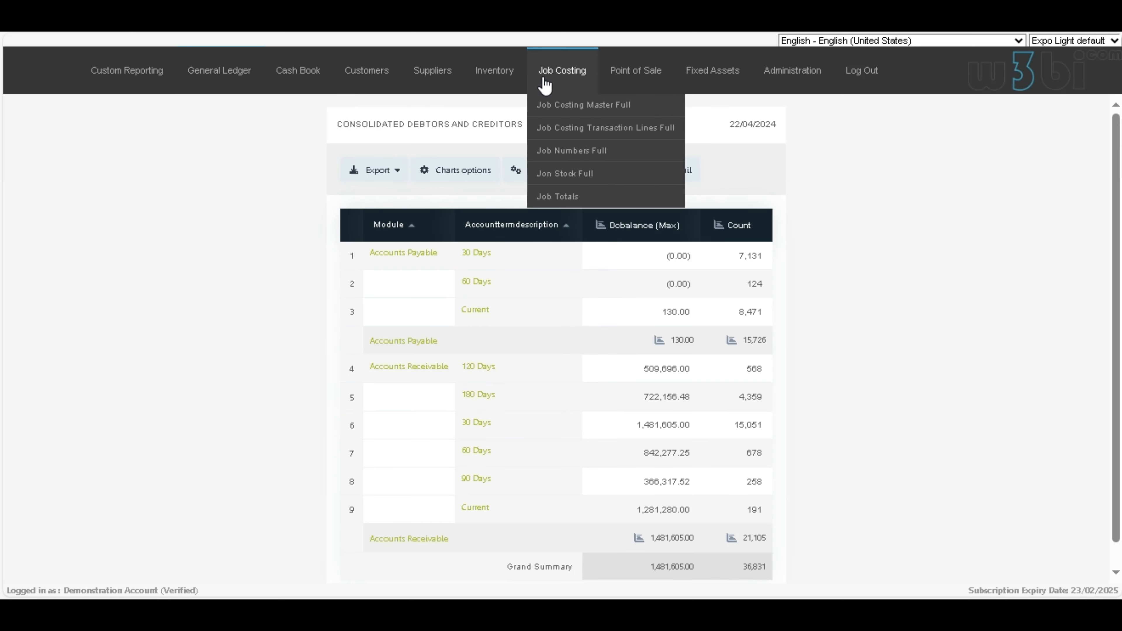
mouse_move(637, 85)
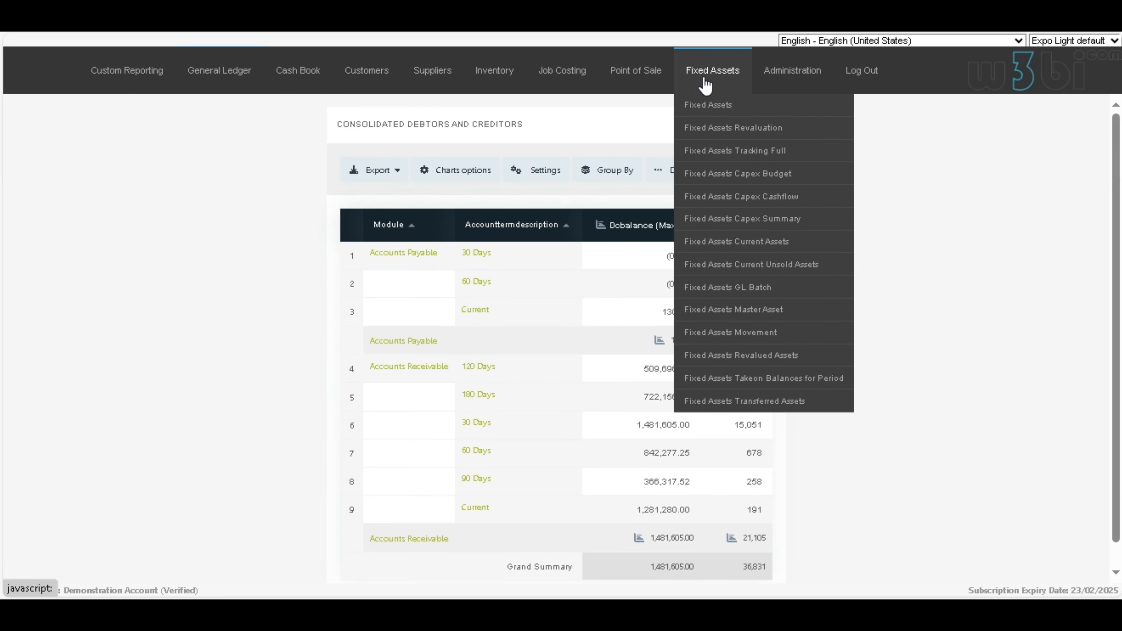
mouse_move(771, 85)
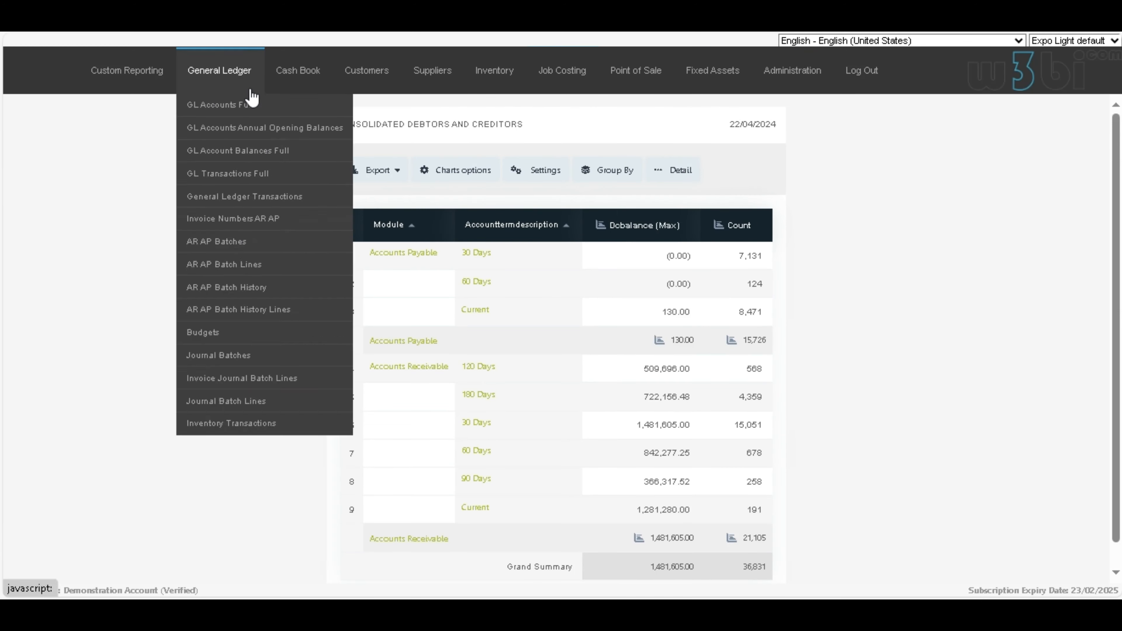
mouse_move(168, 92)
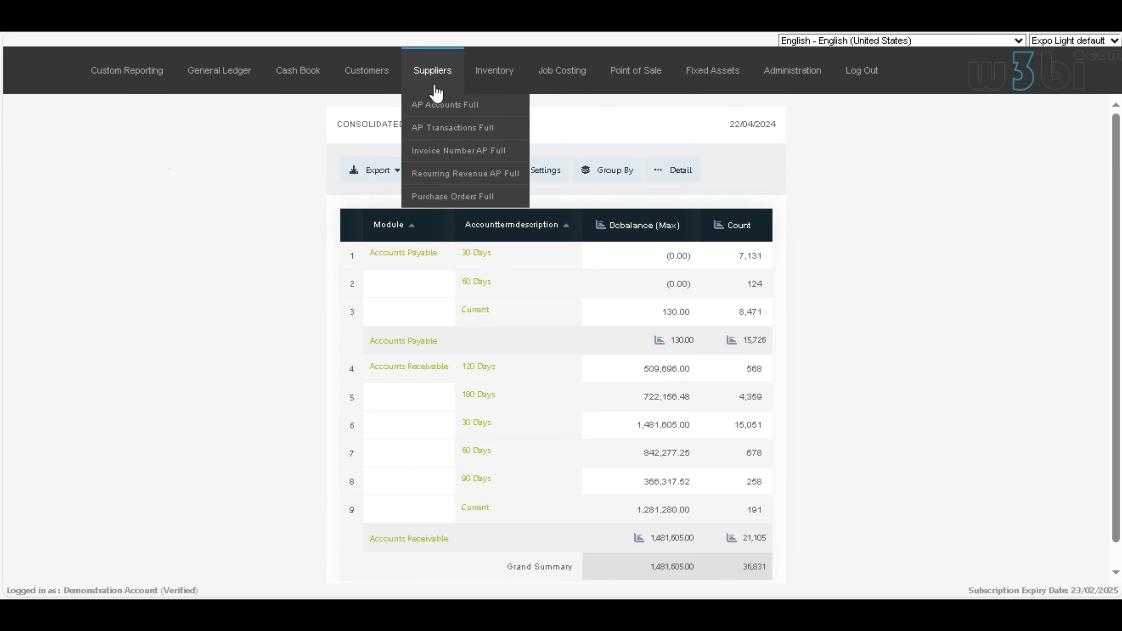
mouse_move(495, 84)
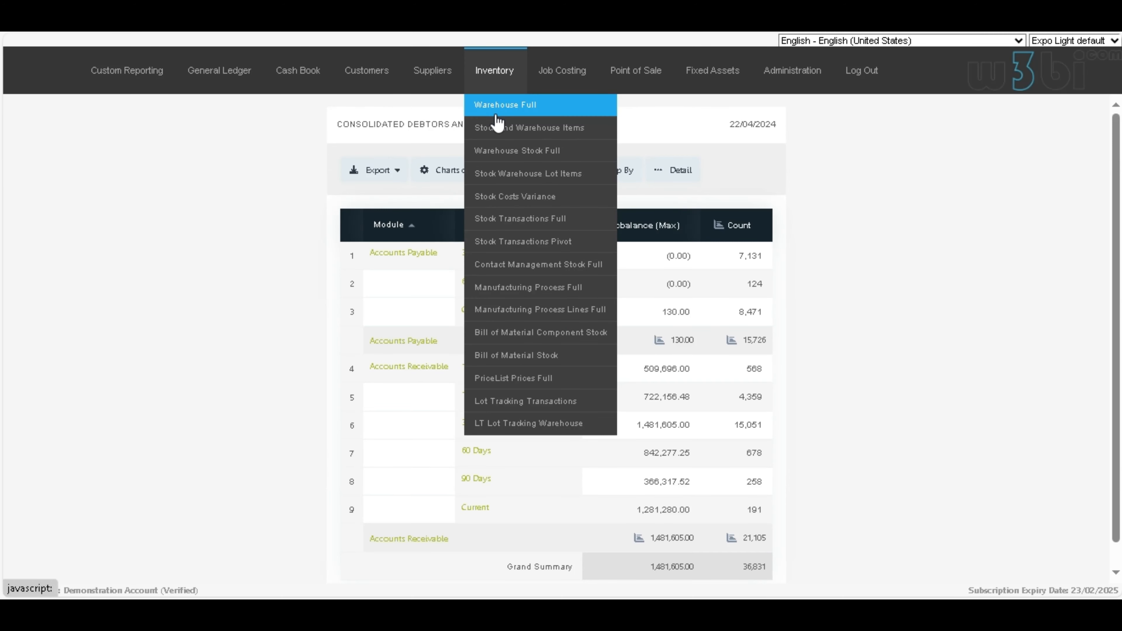
click(504, 161)
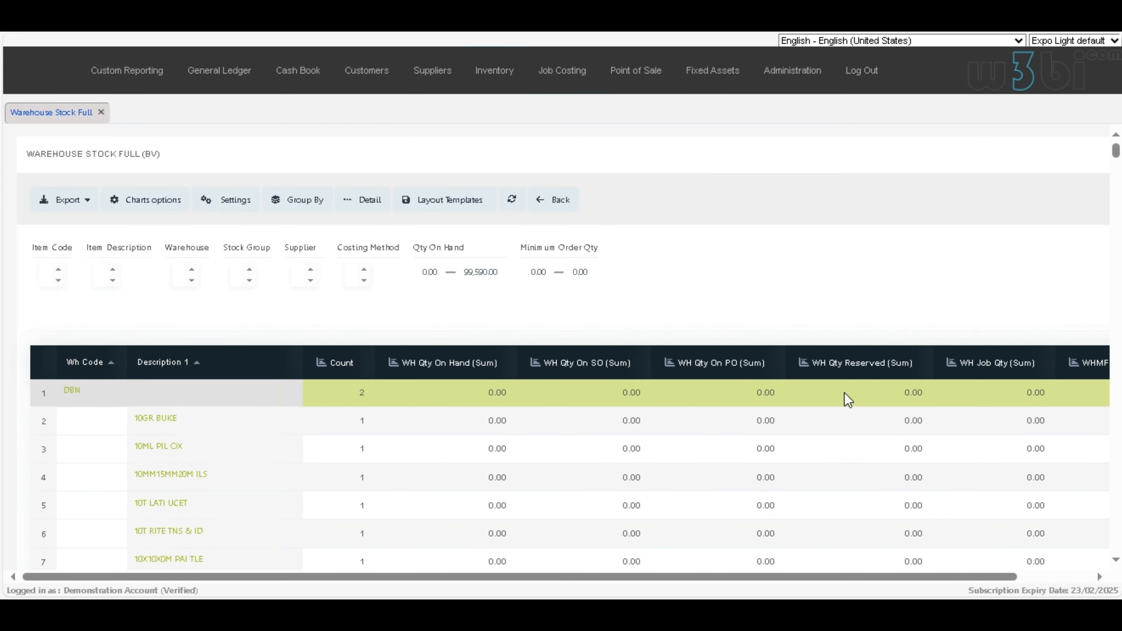
click(367, 108)
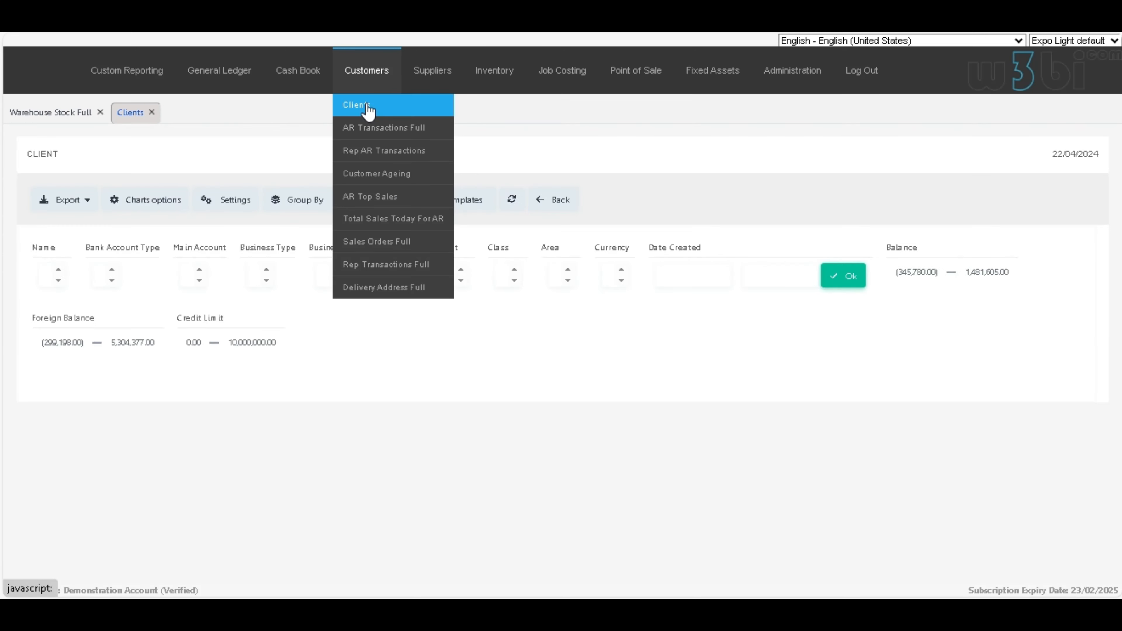
click(131, 150)
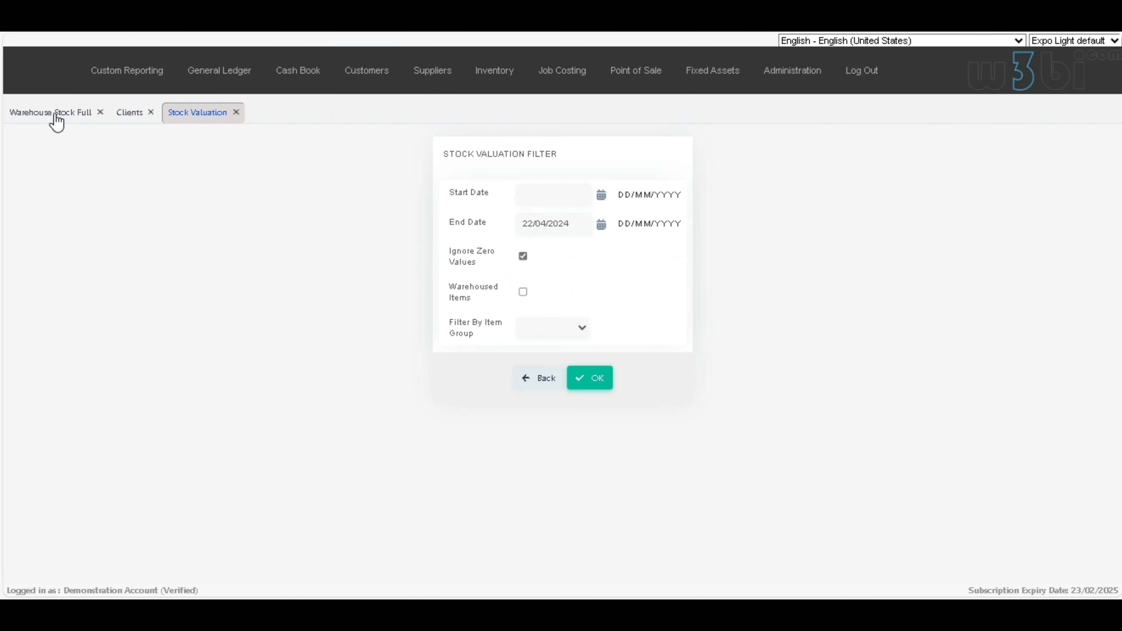
Step: Switch between the three open reports, then return to Warehouse Stock Full and reload it
click(51, 114)
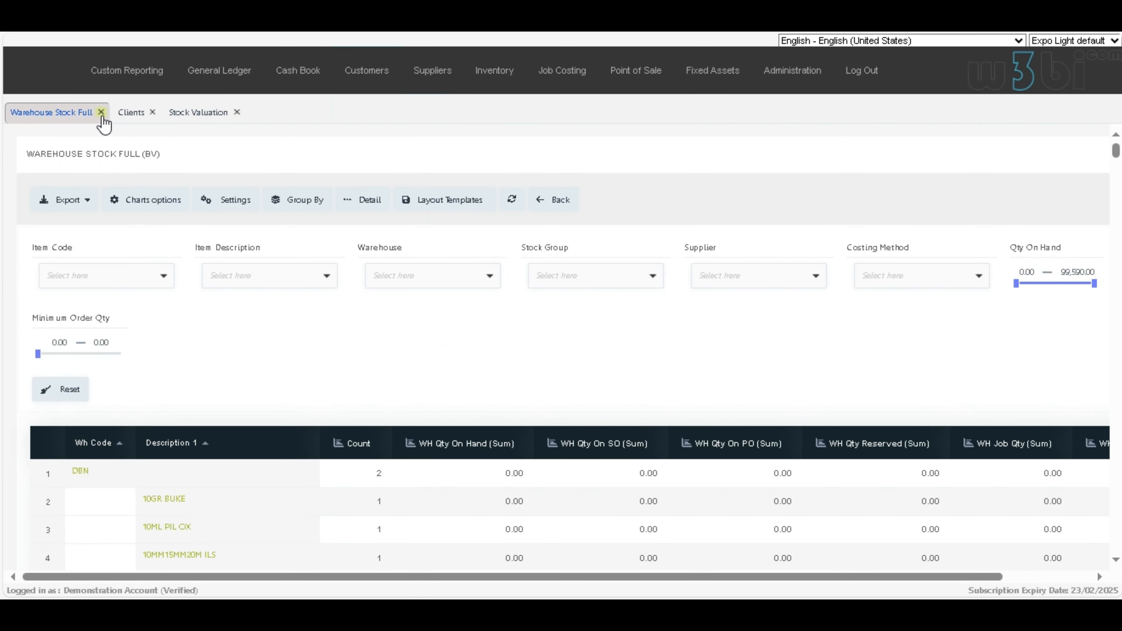
click(129, 115)
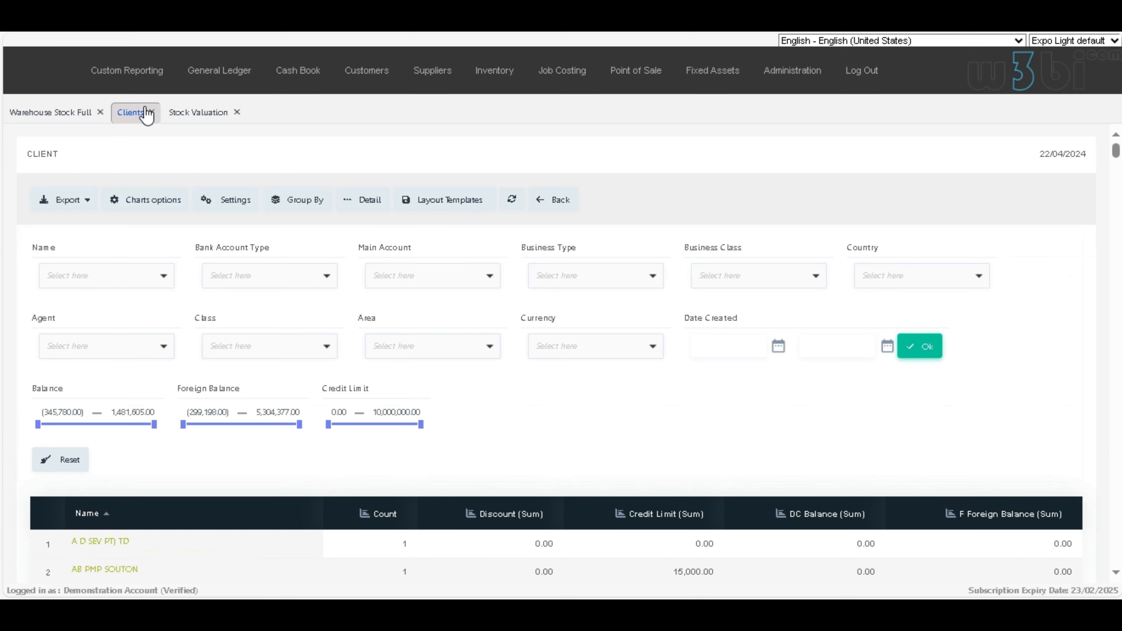
click(200, 111)
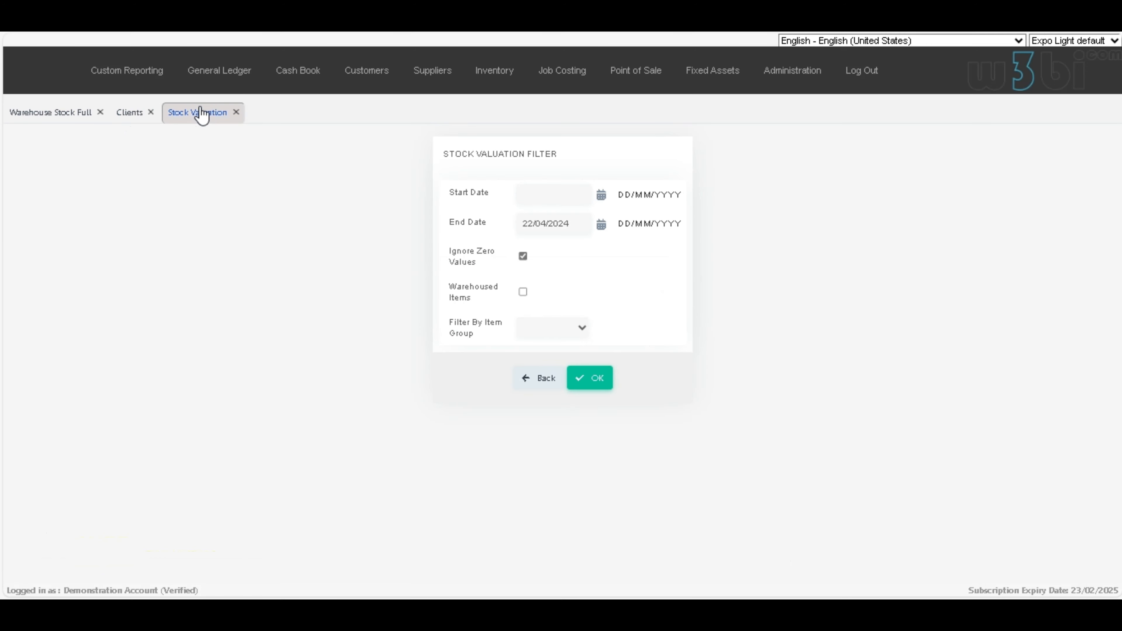
click(140, 117)
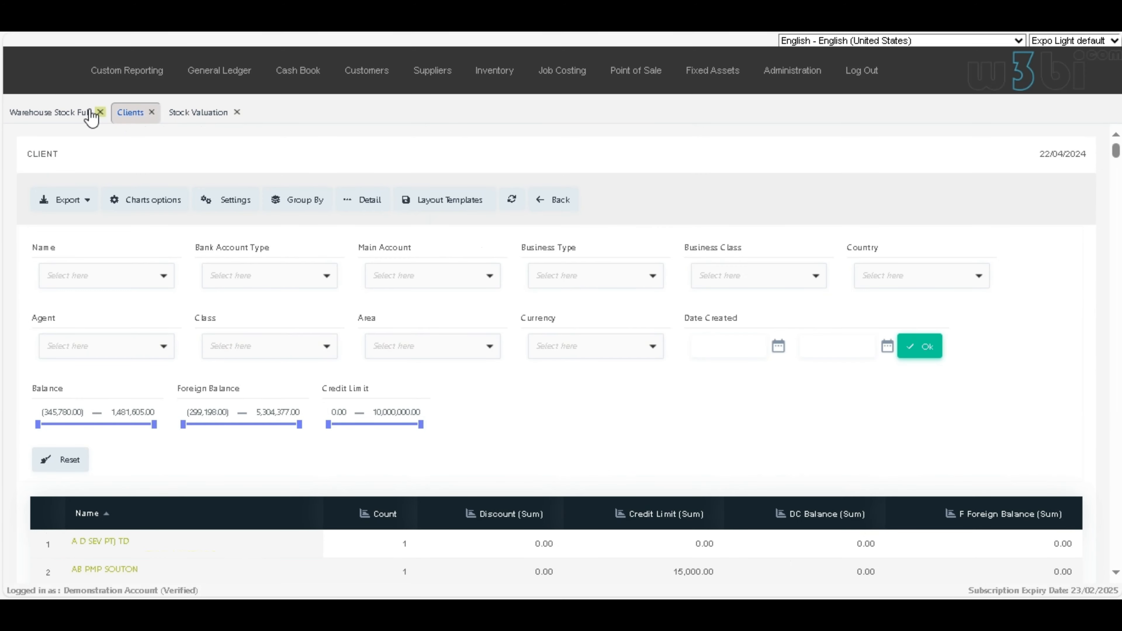
click(65, 115)
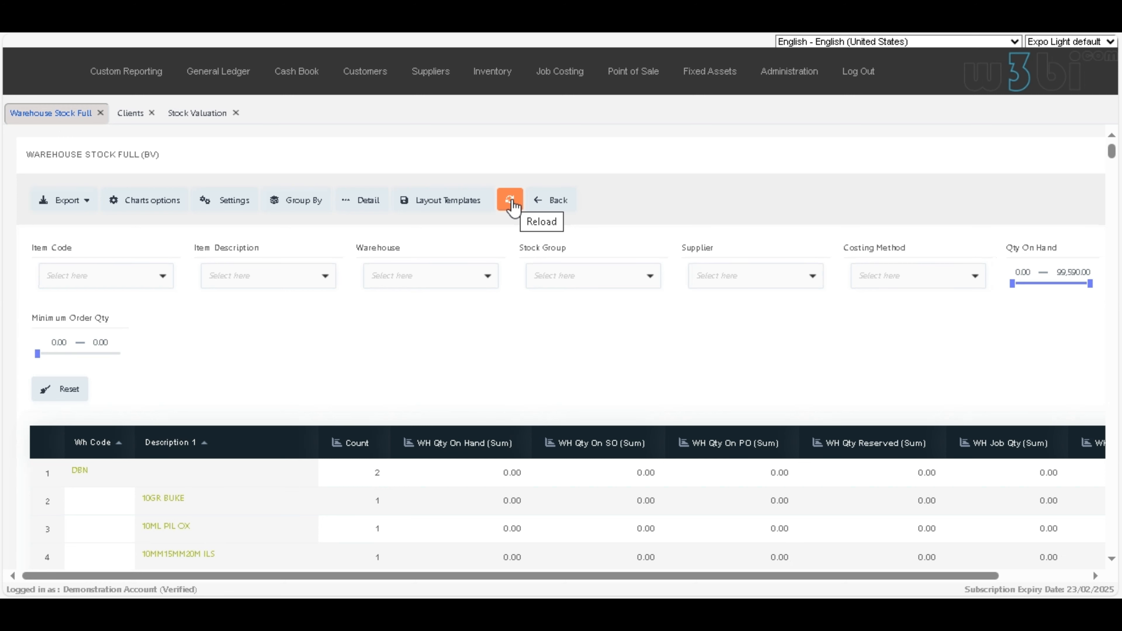
click(510, 200)
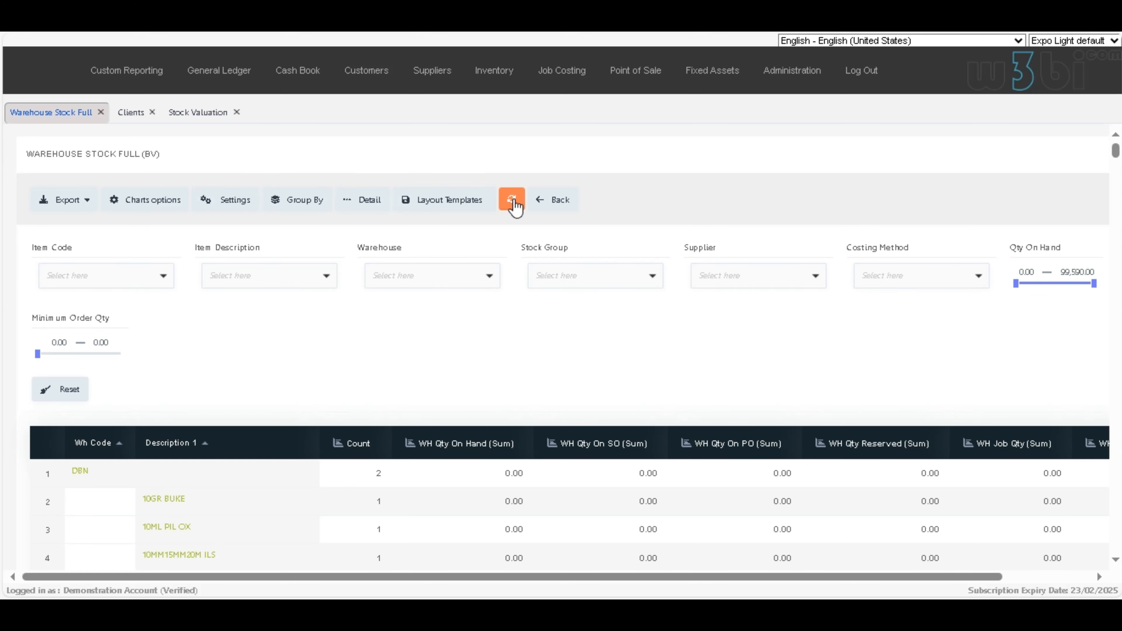
Step: View the export formats and the available chart types for the Clients report without changing any setting
click(130, 113)
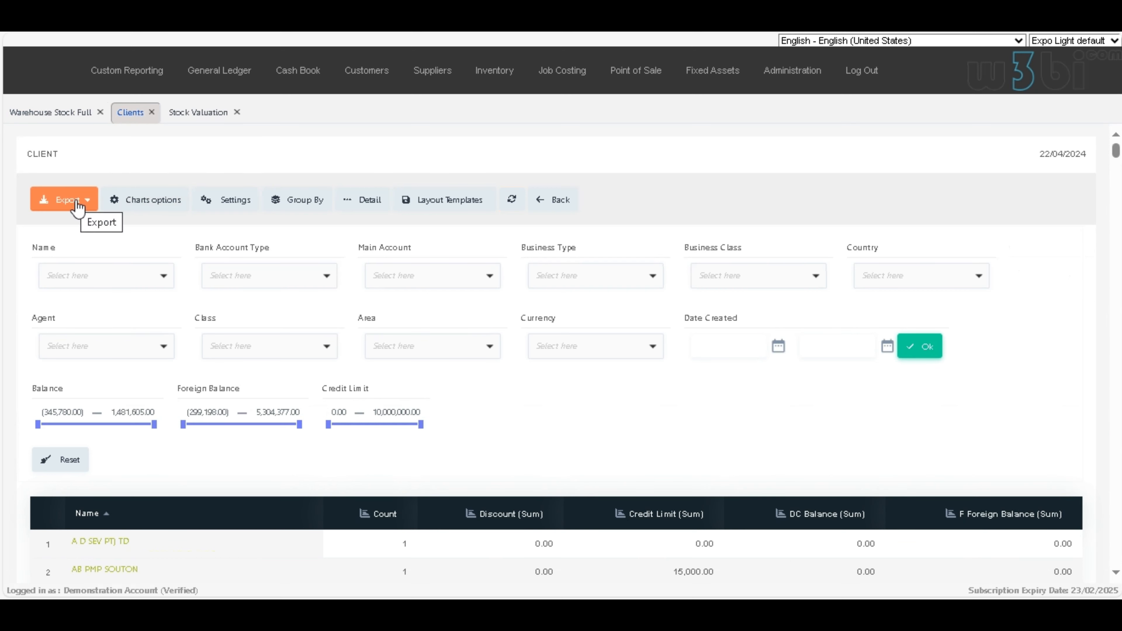
click(88, 201)
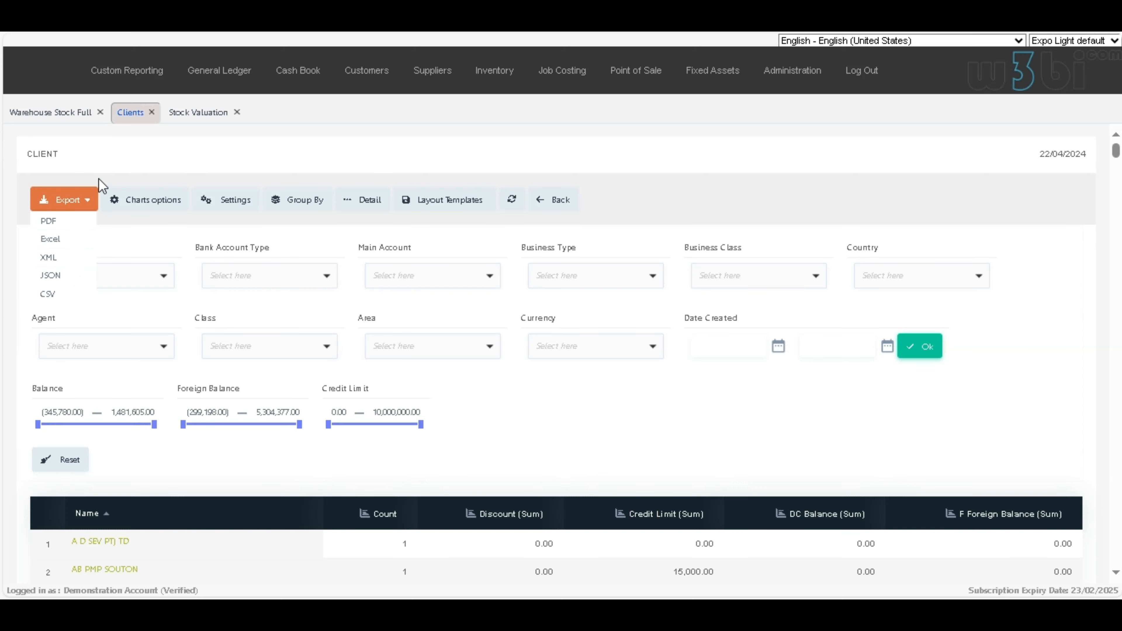
click(174, 205)
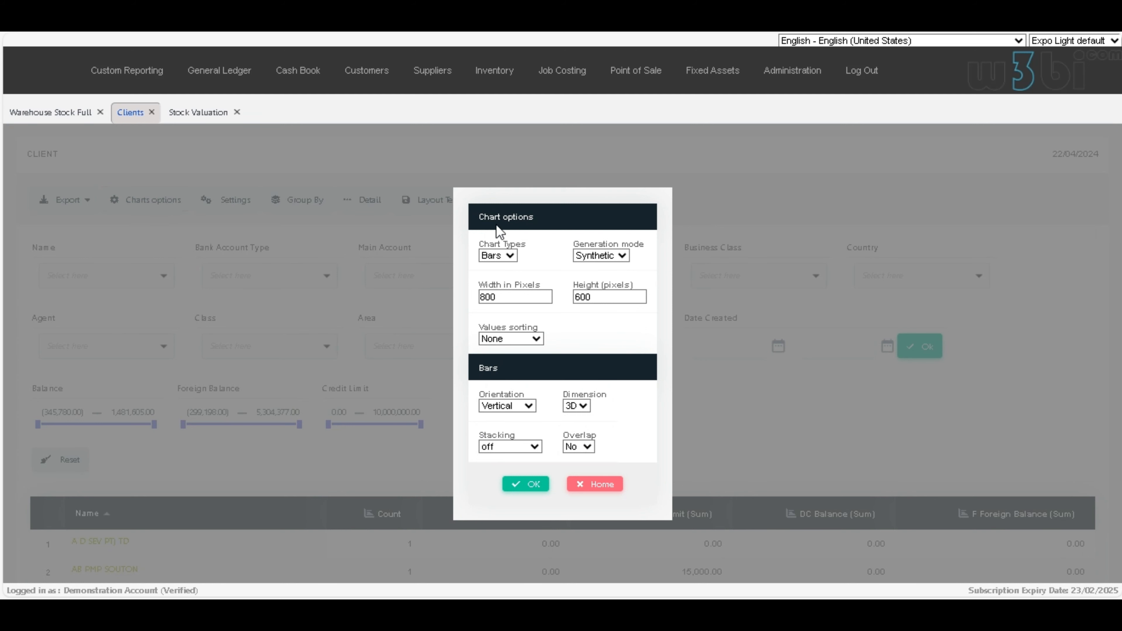
click(510, 256)
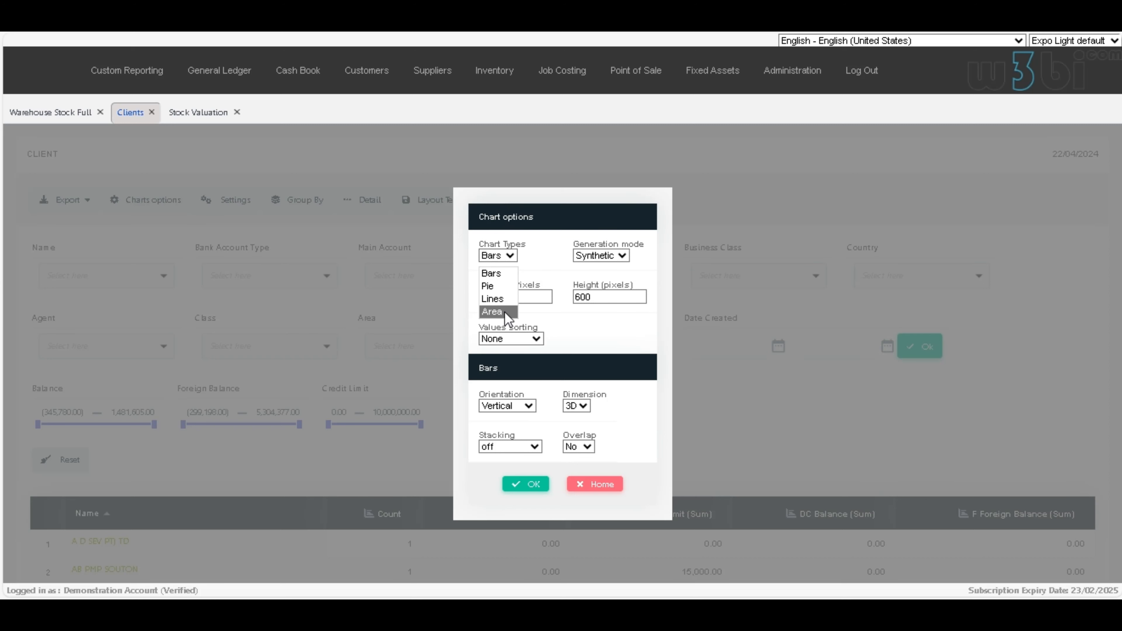
click(609, 327)
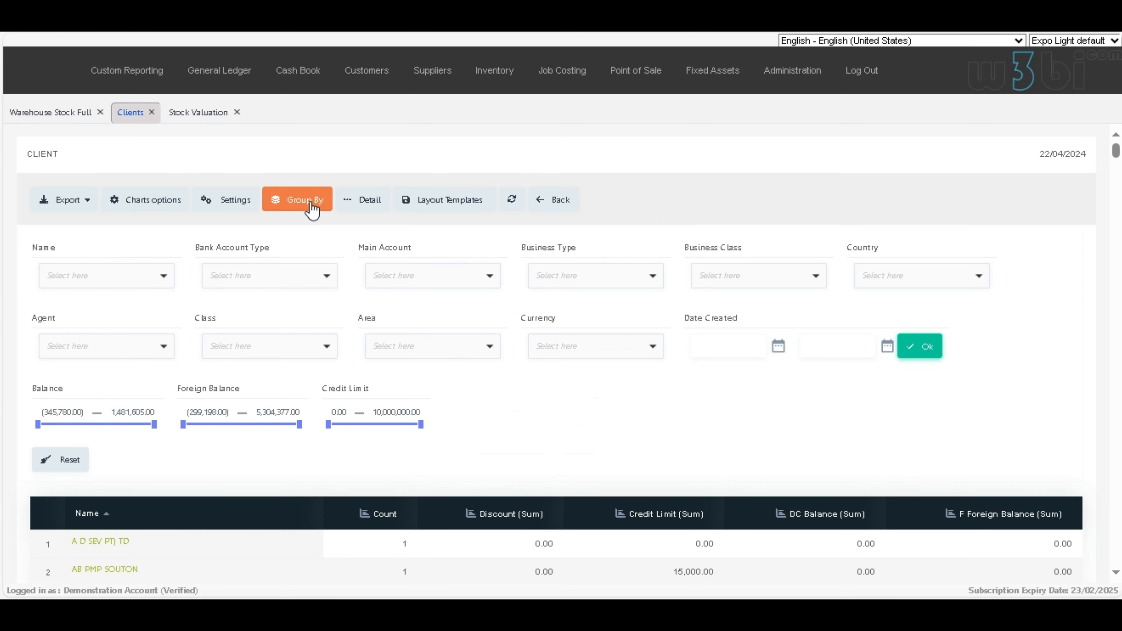
Step: Change the Clients report grouping so Account Terms is a field of the X axis, keeping Name as the selected field
click(313, 209)
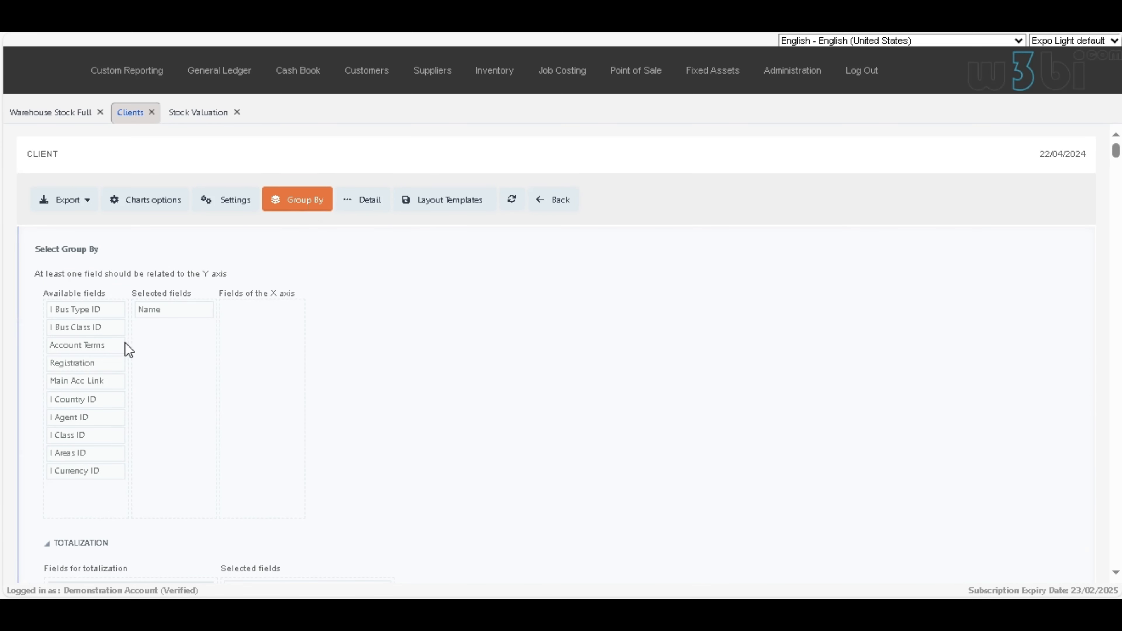
mouse_move(99, 326)
mouse_down()
mouse_move(167, 337)
mouse_move(168, 354)
mouse_move(103, 331)
mouse_move(103, 341)
mouse_up()
drag(186, 330, 113, 354)
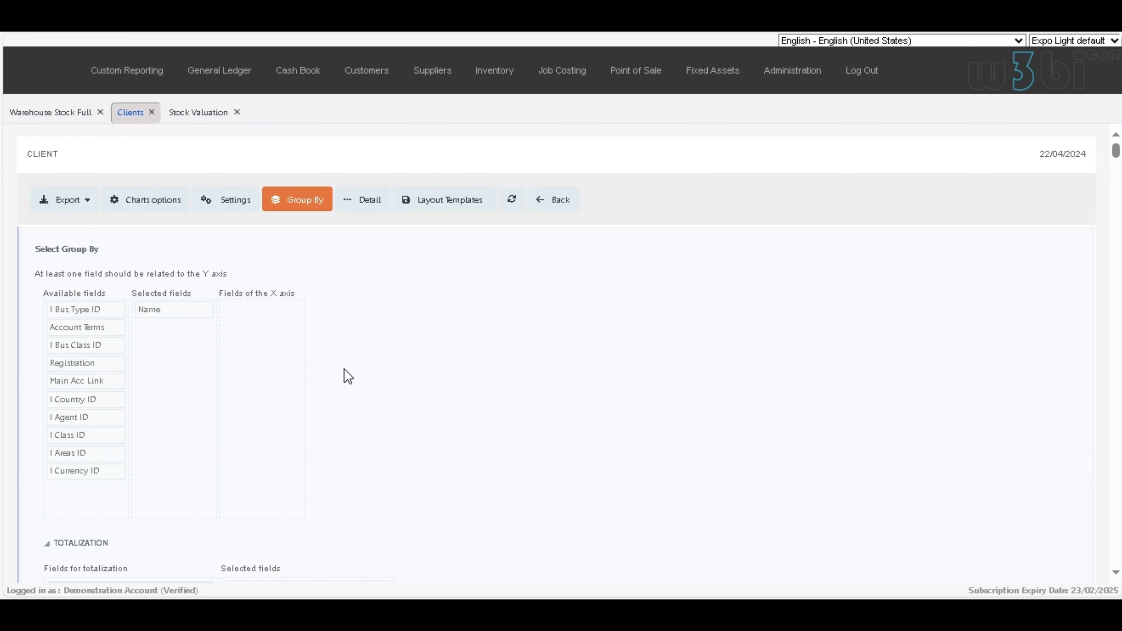
drag(88, 327, 258, 313)
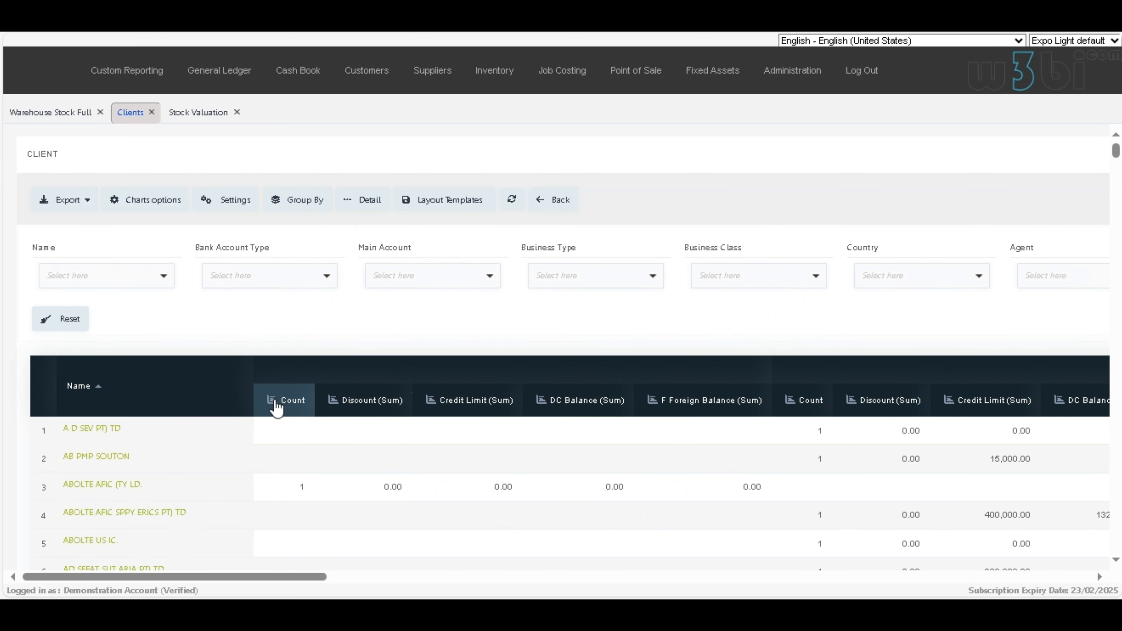
Step: Open the chart for the first Count column of the Clients report and change its chart type
click(275, 400)
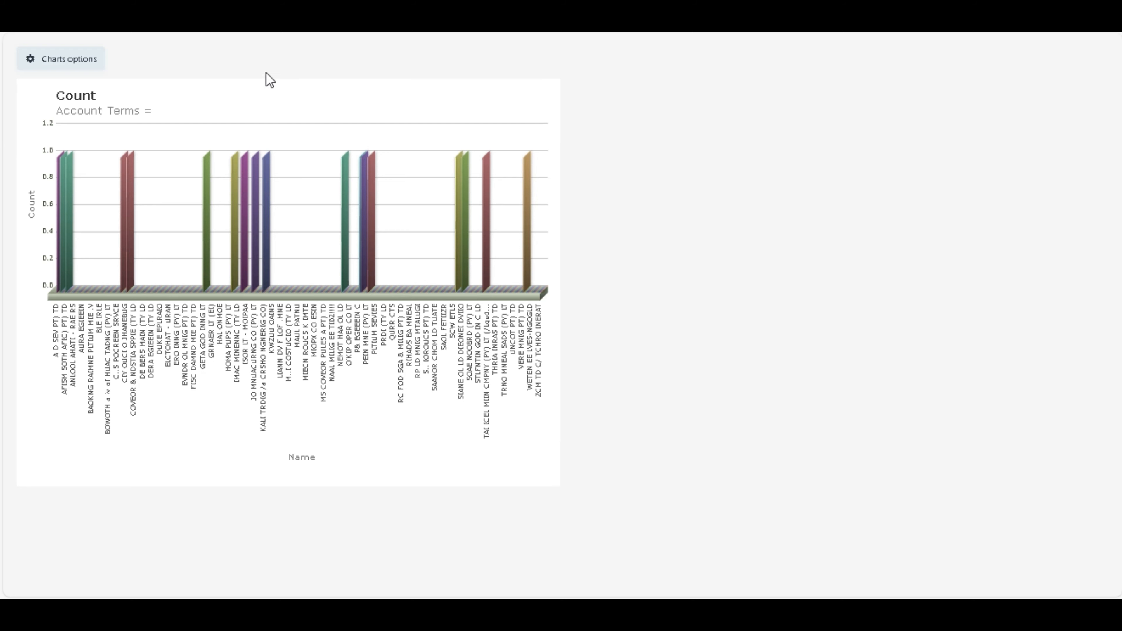
click(67, 62)
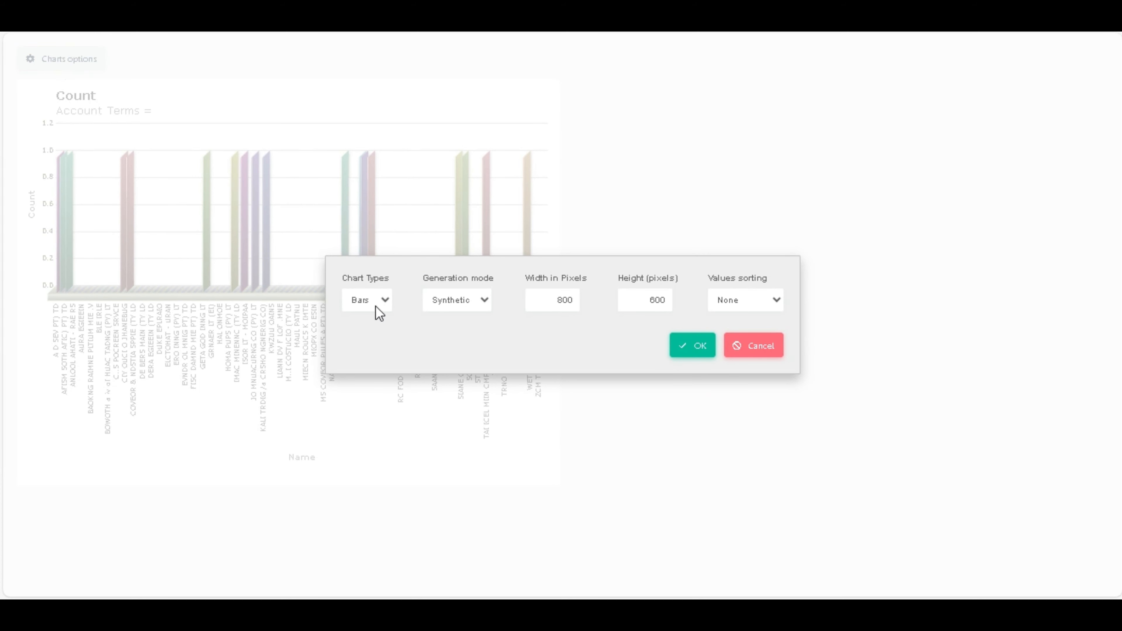
click(383, 300)
click(380, 334)
click(689, 353)
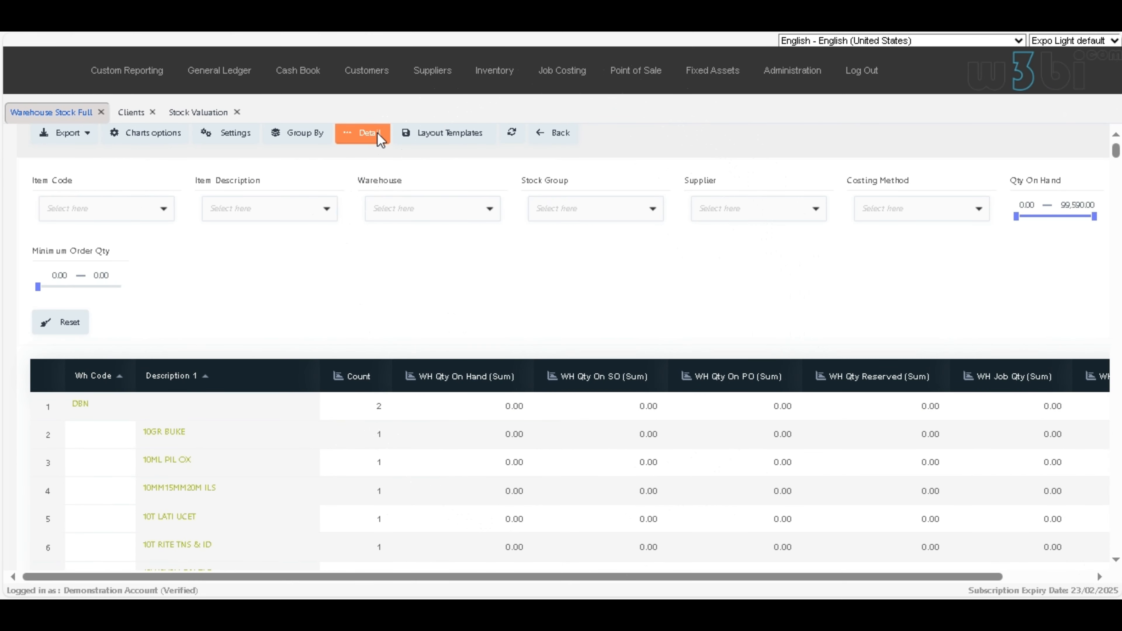
Step: Show the Warehouse Stock Full report in detail view and look through the records grouped by Wh Code and Description 1
click(369, 133)
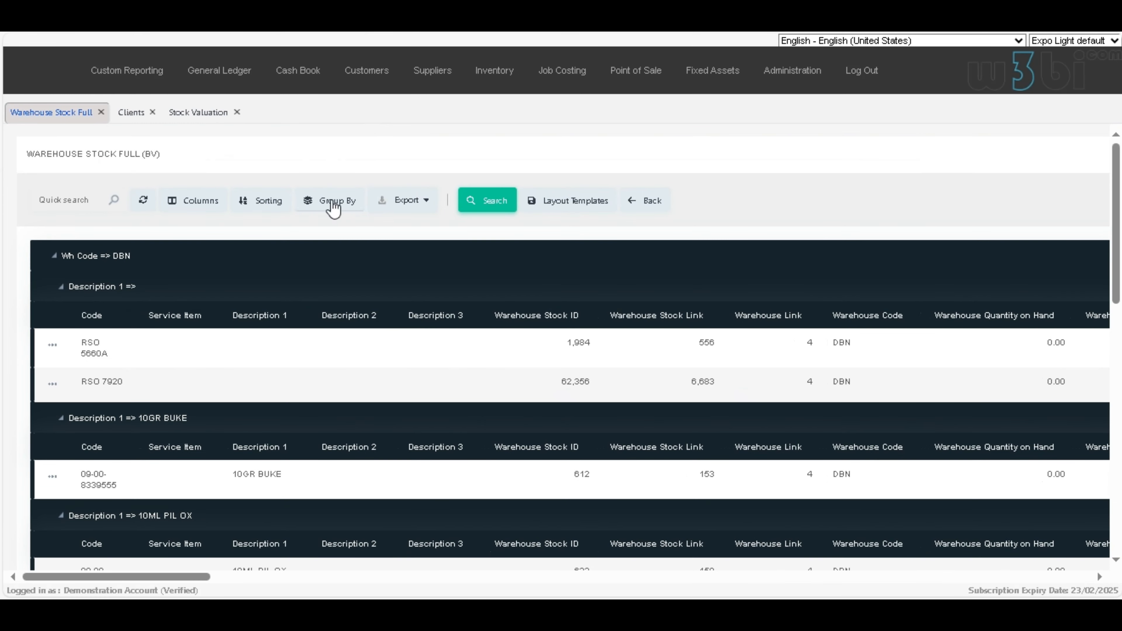
scroll(248, 341, down, 3)
scroll(250, 337, down, 8)
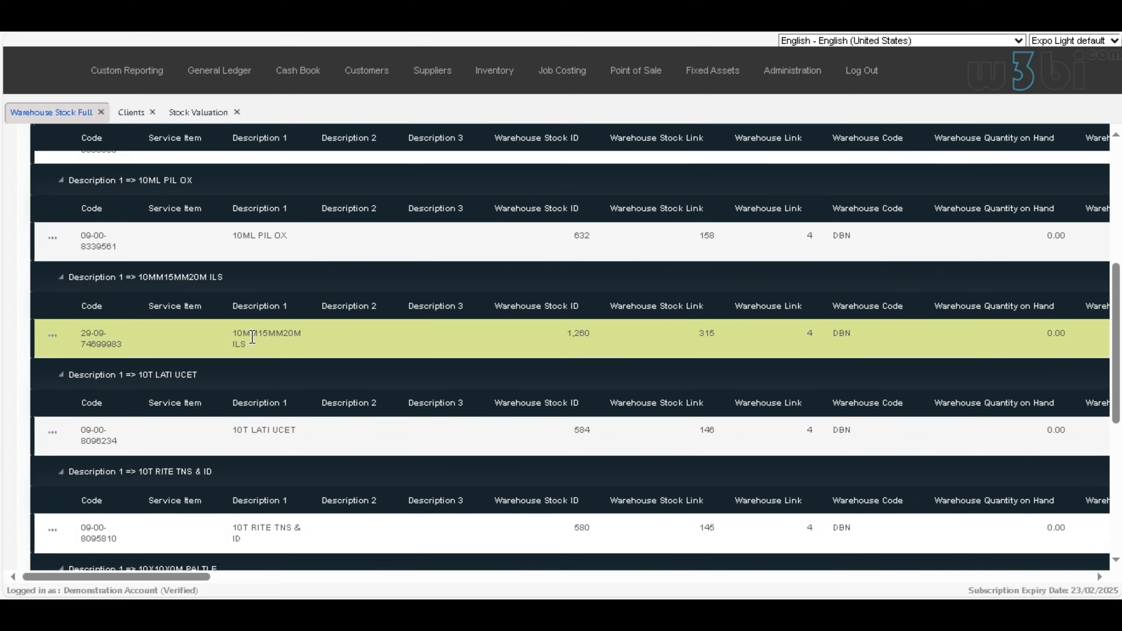
scroll(249, 340, up, 11)
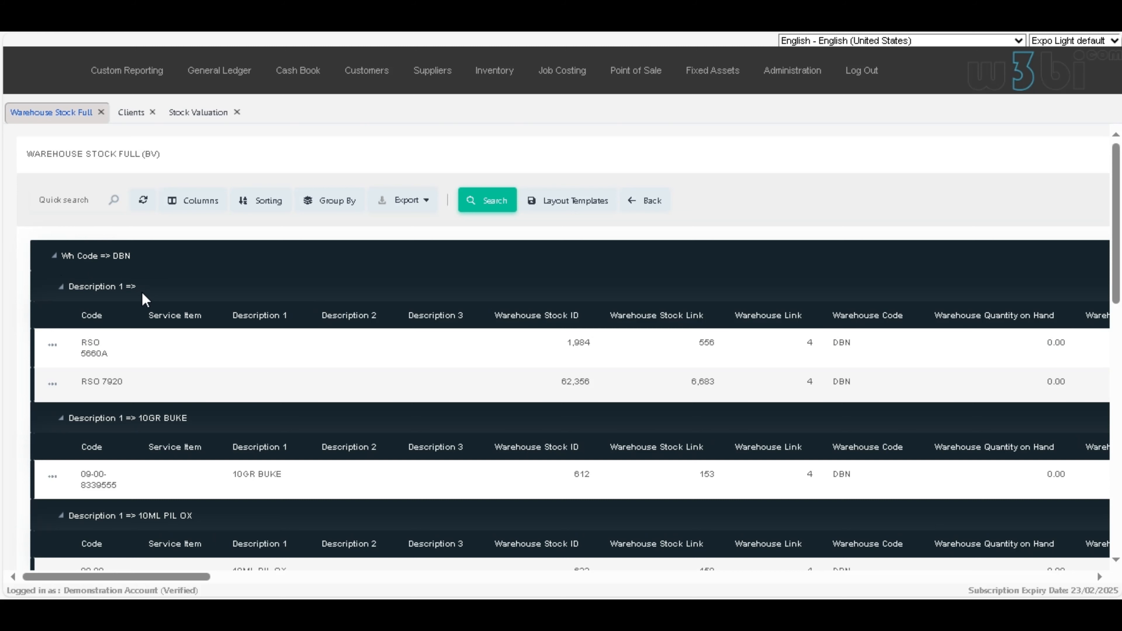
Step: Remove Description 1 and Wh Code from the detail view's grouping, apply it, and look through the ungrouped stock records
click(332, 204)
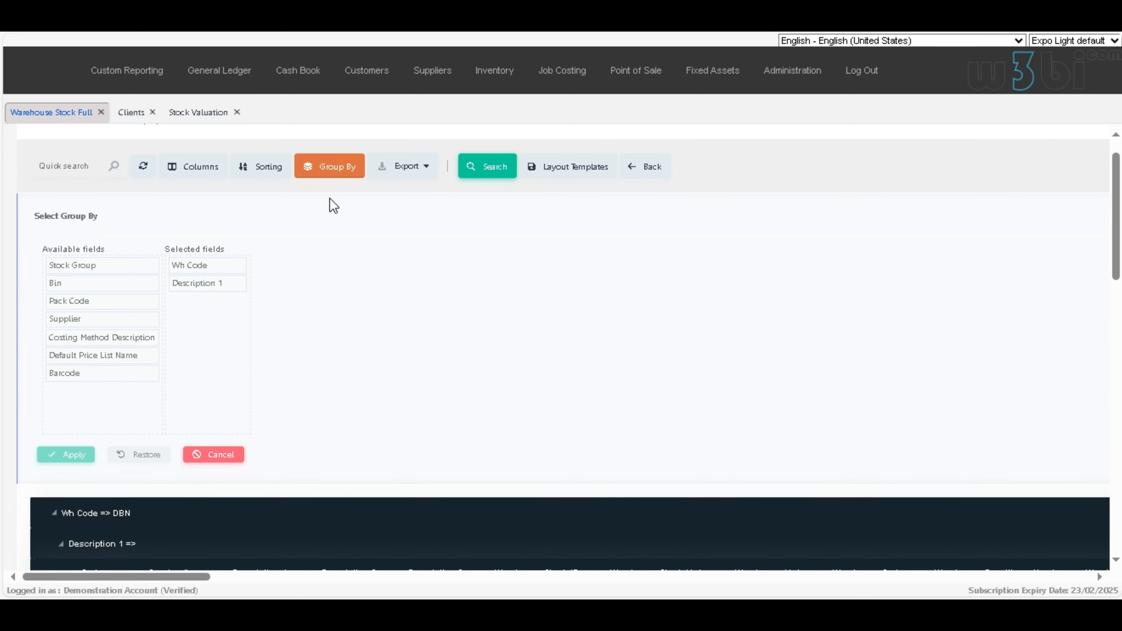
drag(227, 287, 106, 318)
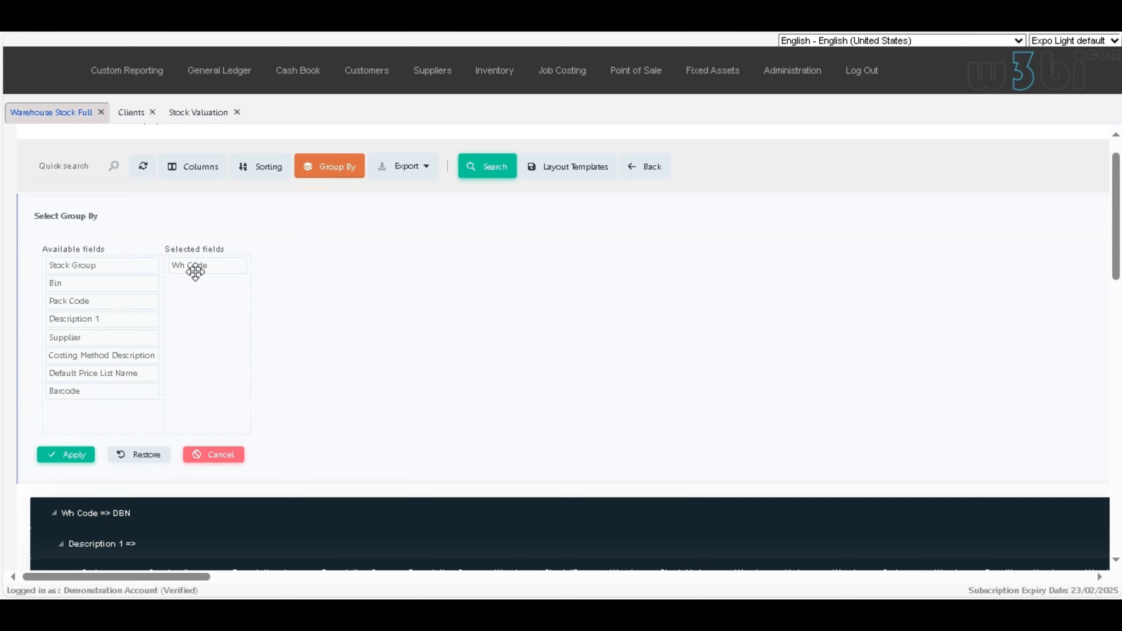
drag(197, 265, 83, 283)
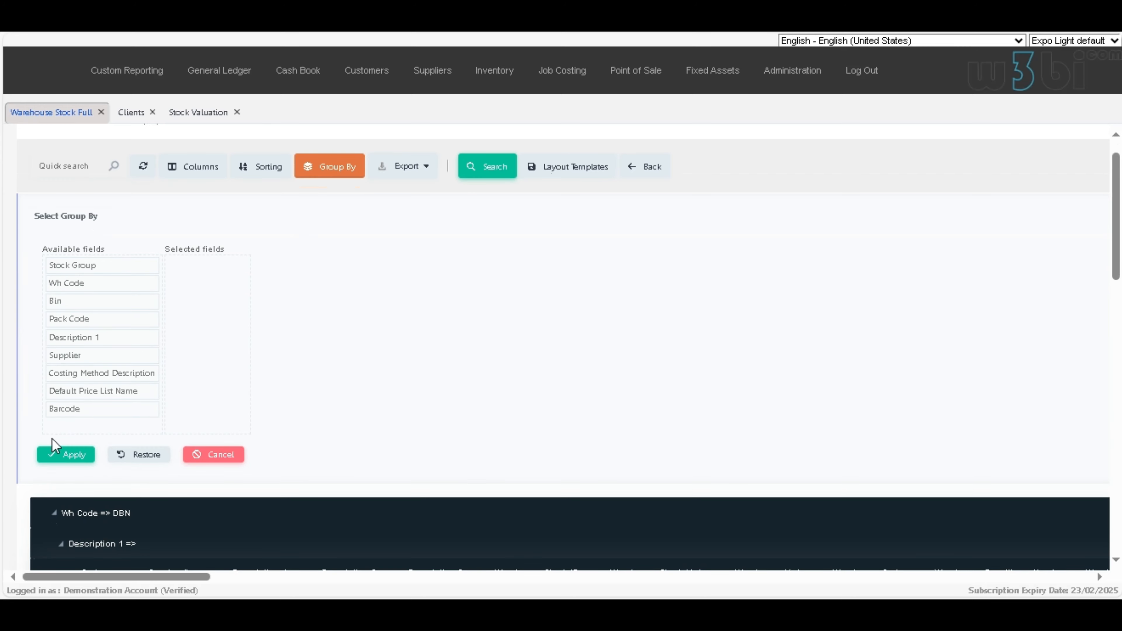
click(62, 455)
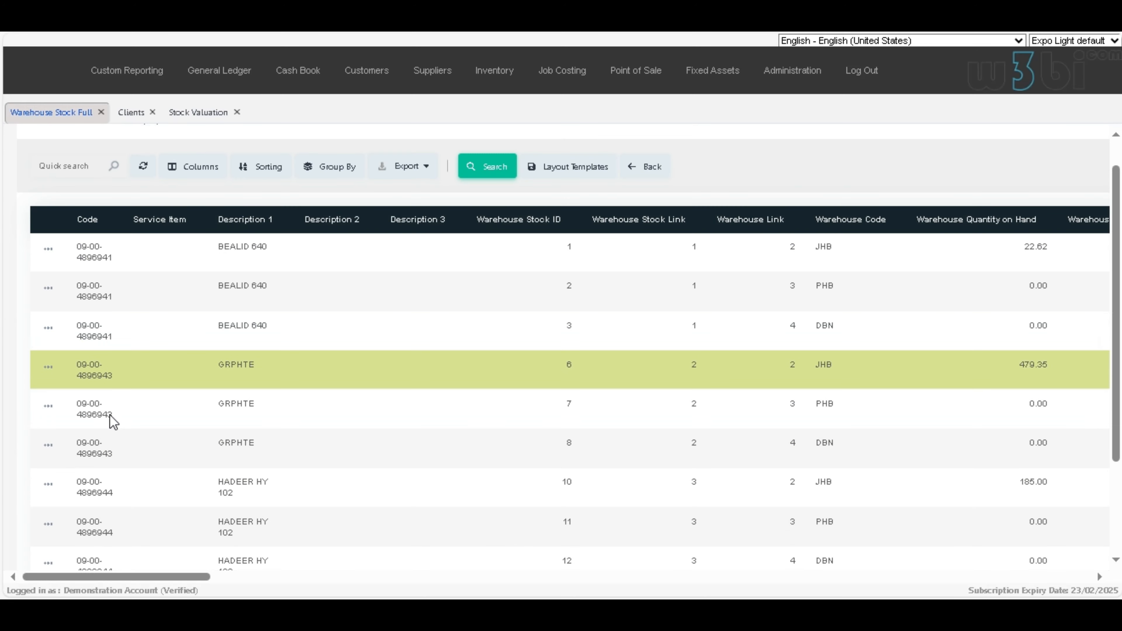
scroll(238, 367, down, 3)
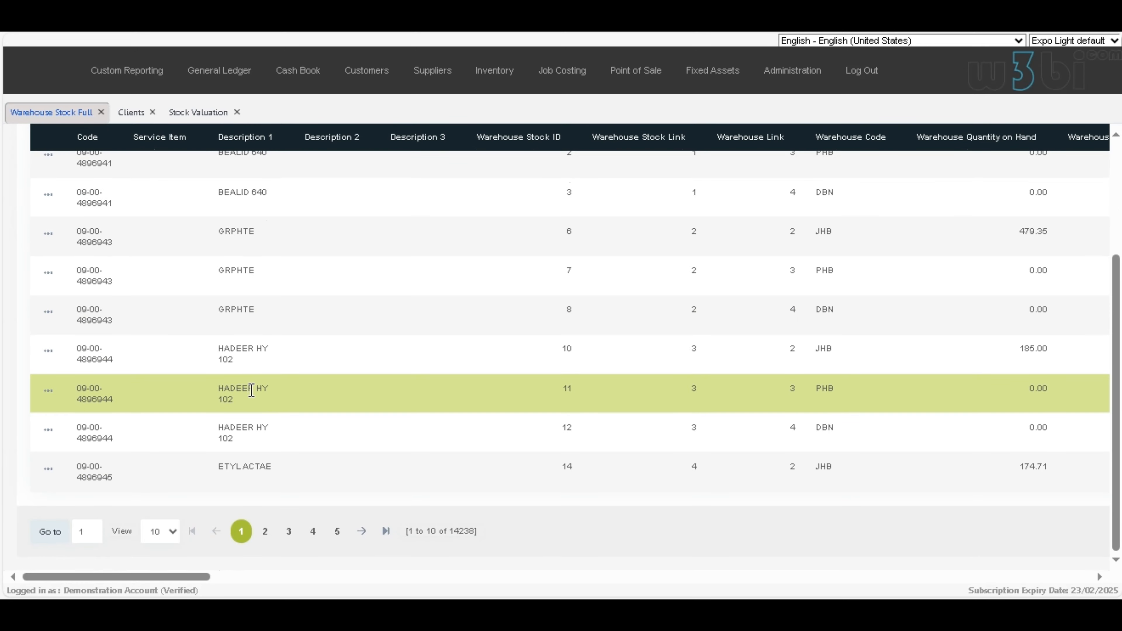
Step: Sort the Warehouse Stock Full detail records by Code and then by Description 1, and look through them
scroll(250, 391, up, 4)
scroll(251, 389, down, 3)
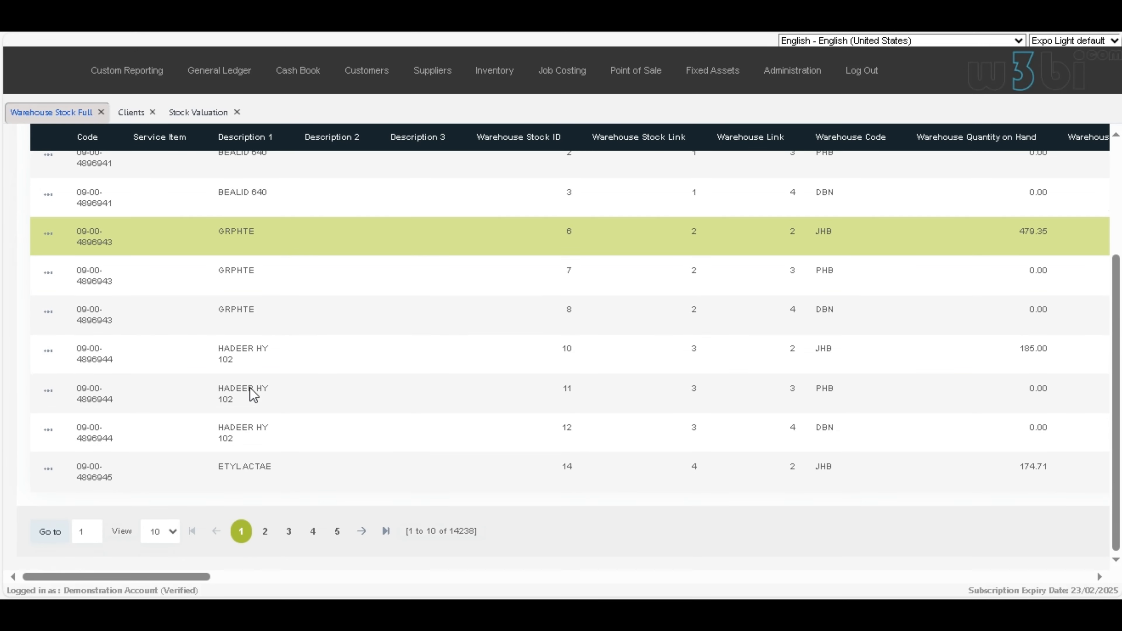
scroll(252, 389, up, 3)
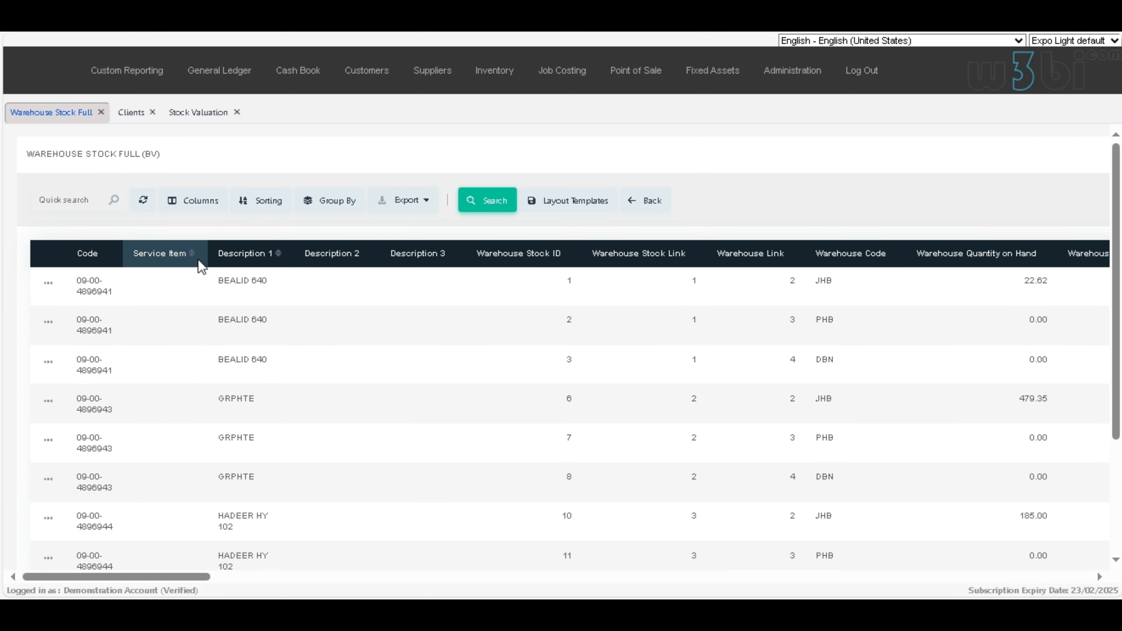
click(108, 258)
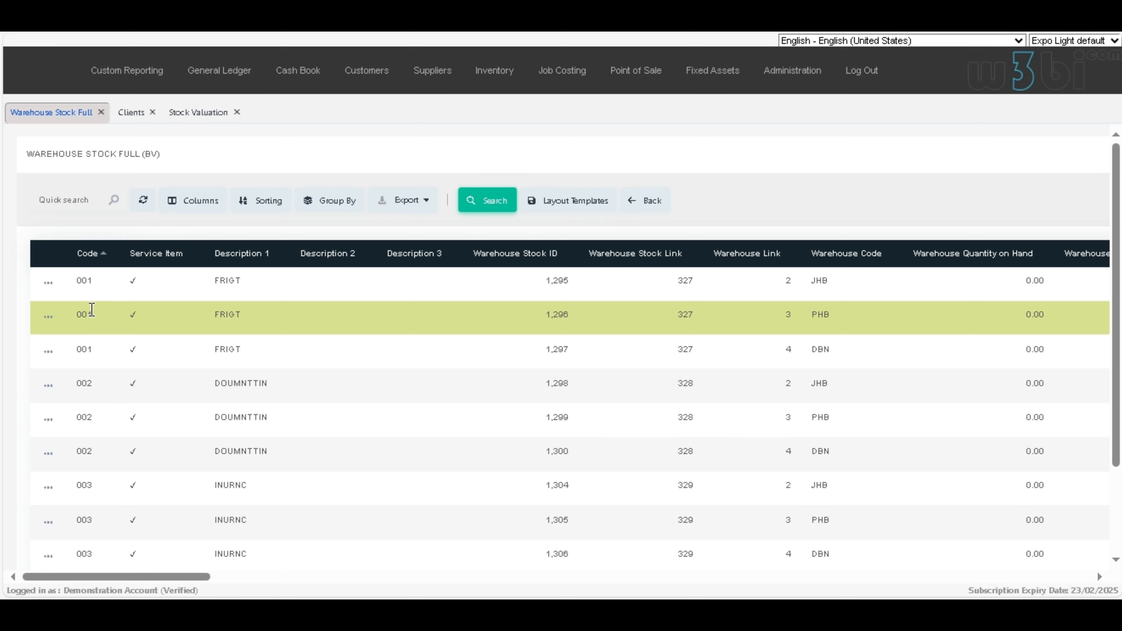
click(276, 253)
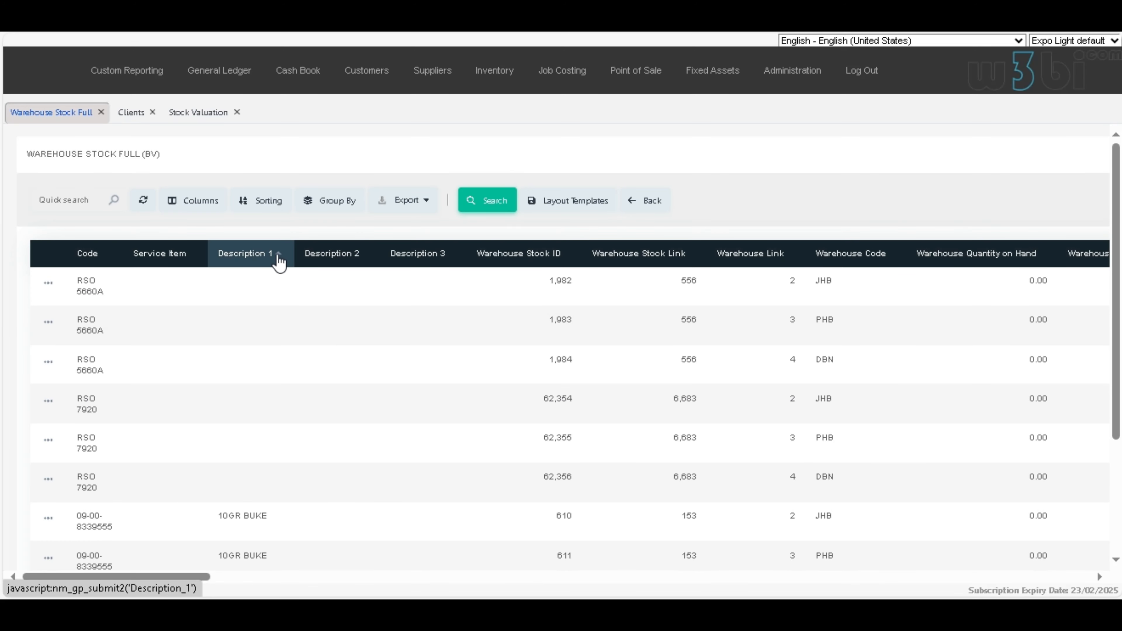
scroll(311, 436, down, 3)
scroll(310, 436, up, 3)
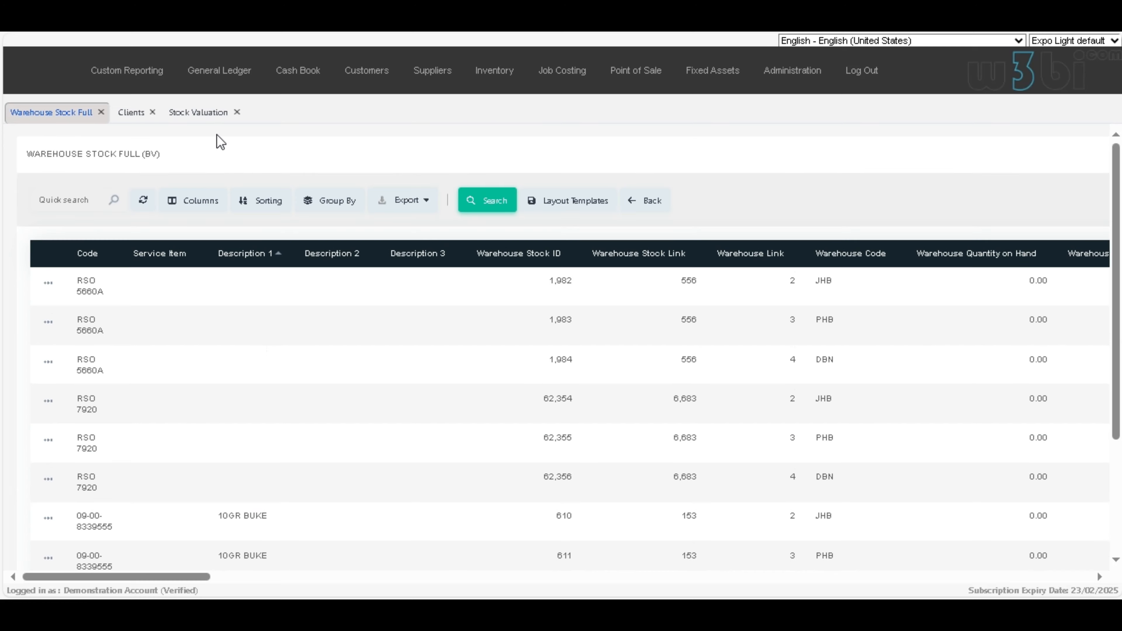
Step: Switch to the Stock Valuation report and set its filter's start date to 10/04/2018
click(213, 120)
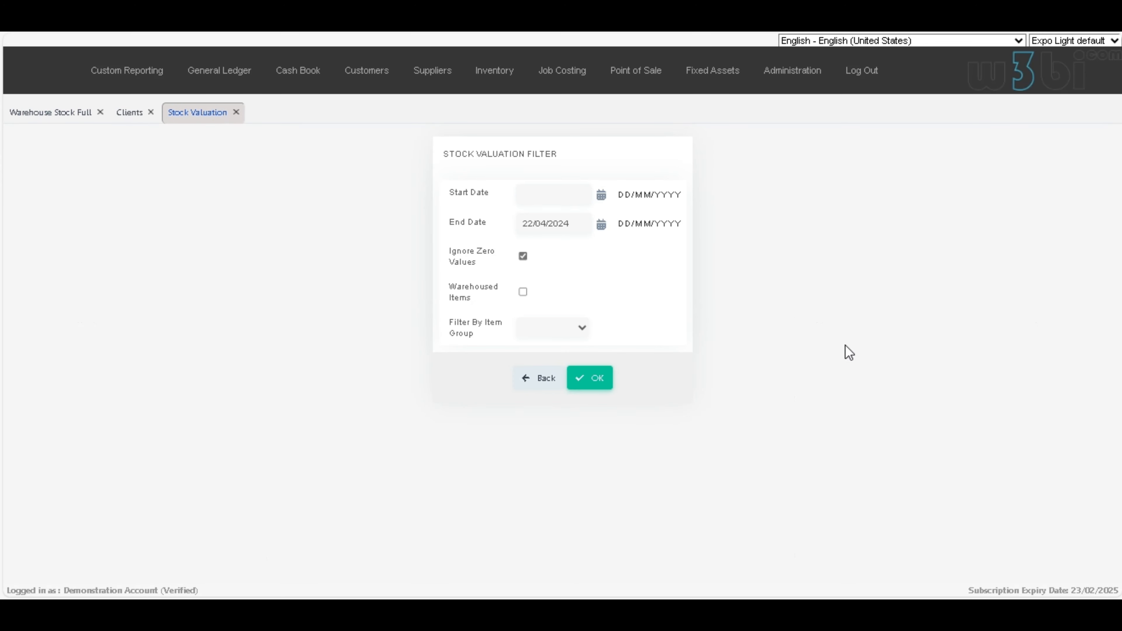
click(609, 198)
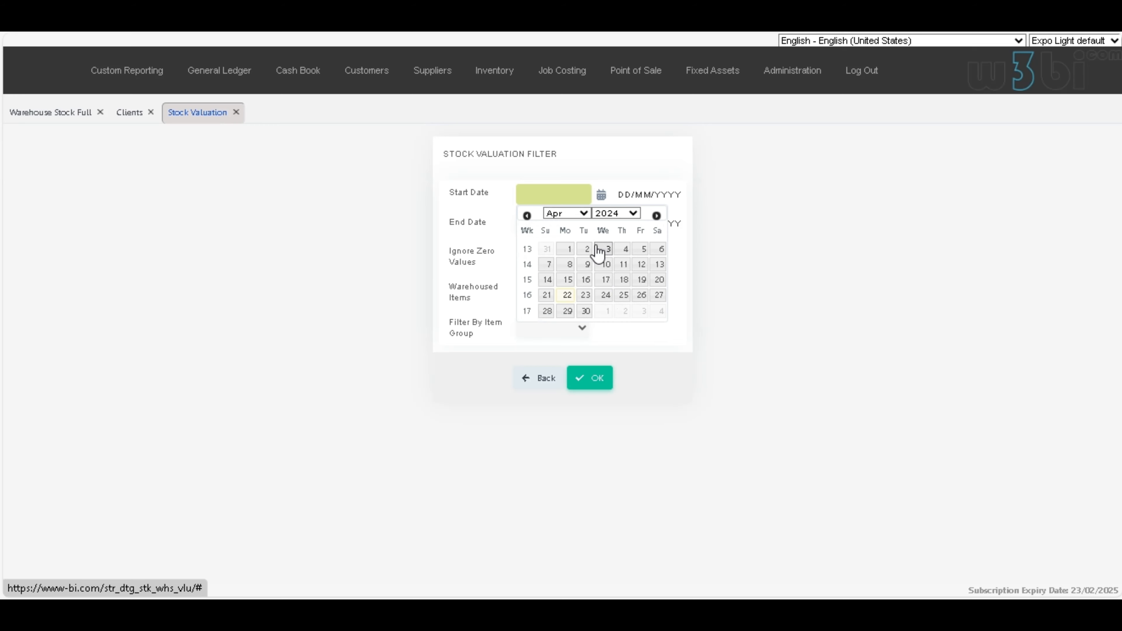
click(632, 214)
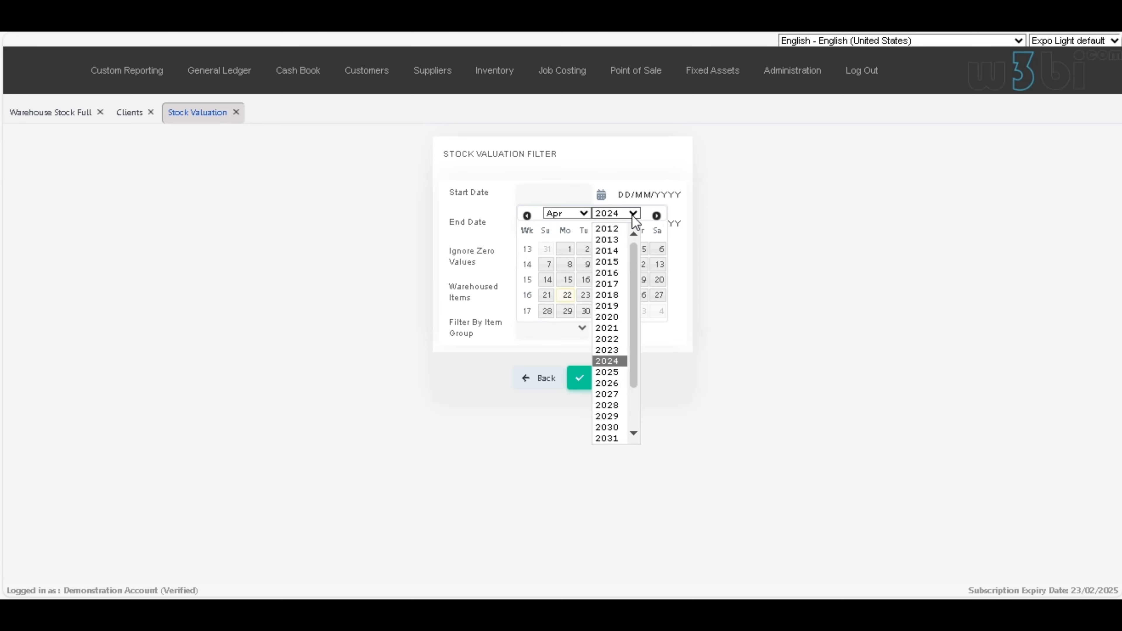
click(614, 294)
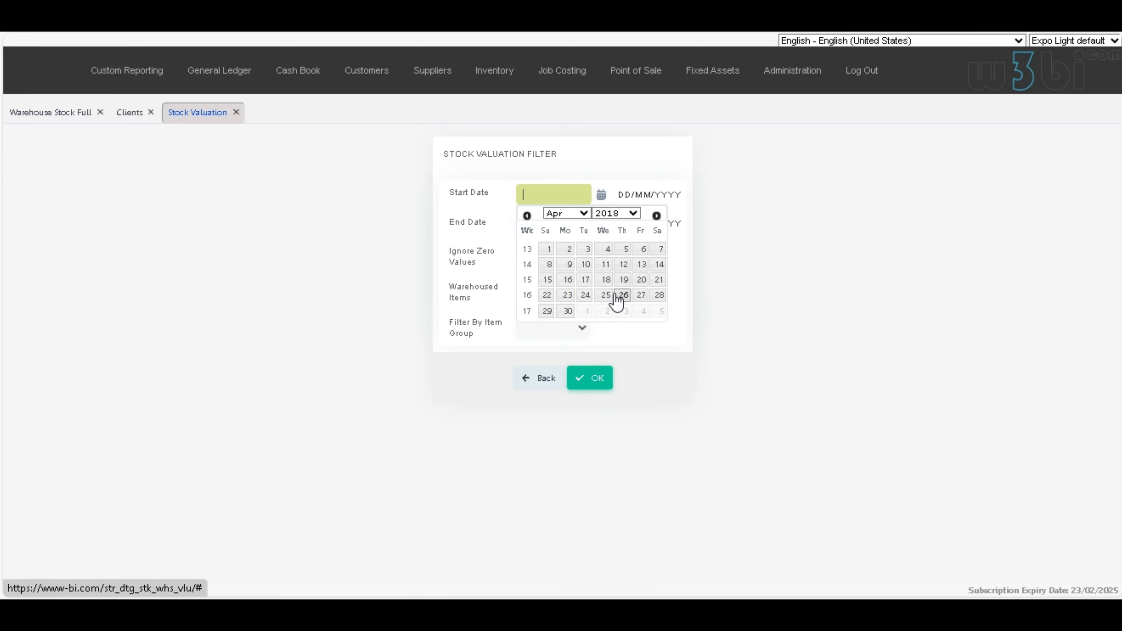
click(635, 272)
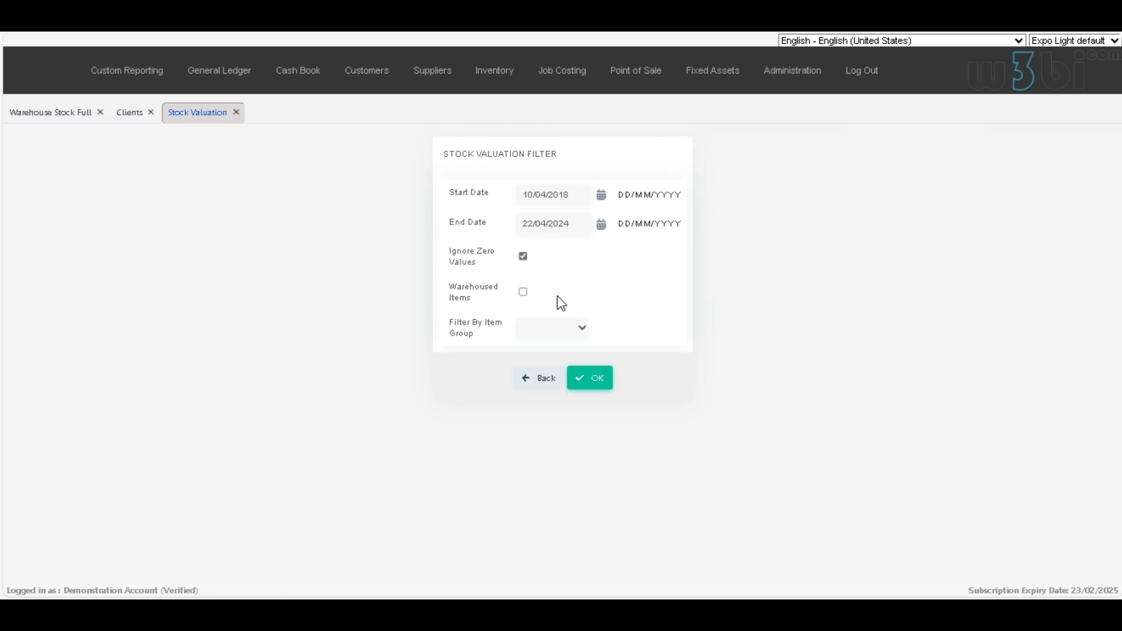
Step: Run the Stock Valuation report with the item group filter left blank and show its detail view
click(582, 329)
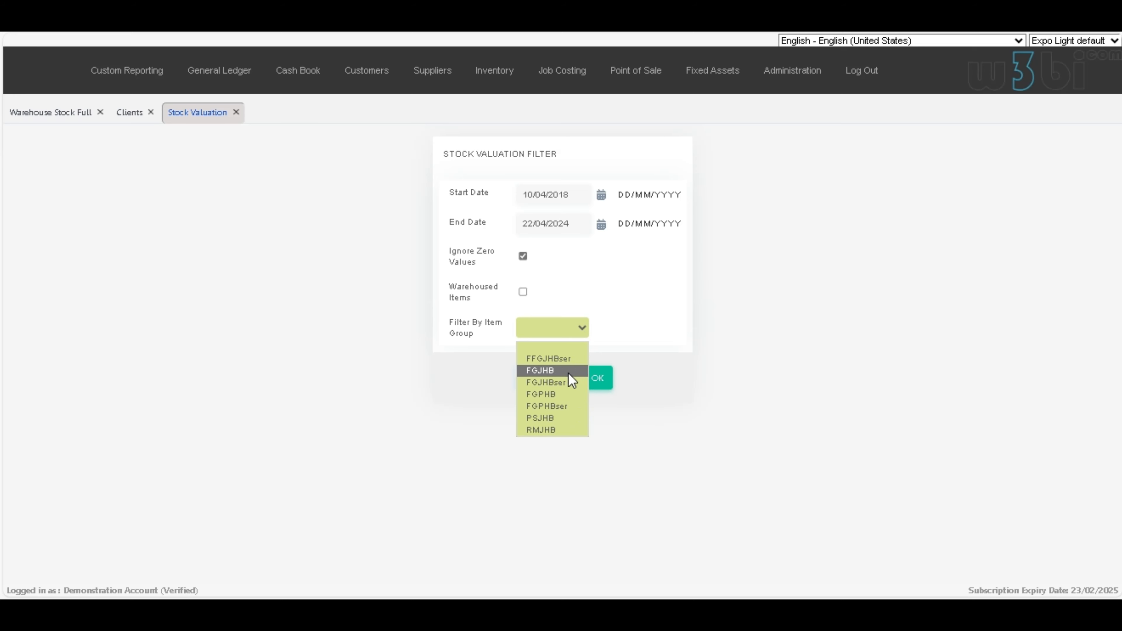
click(641, 393)
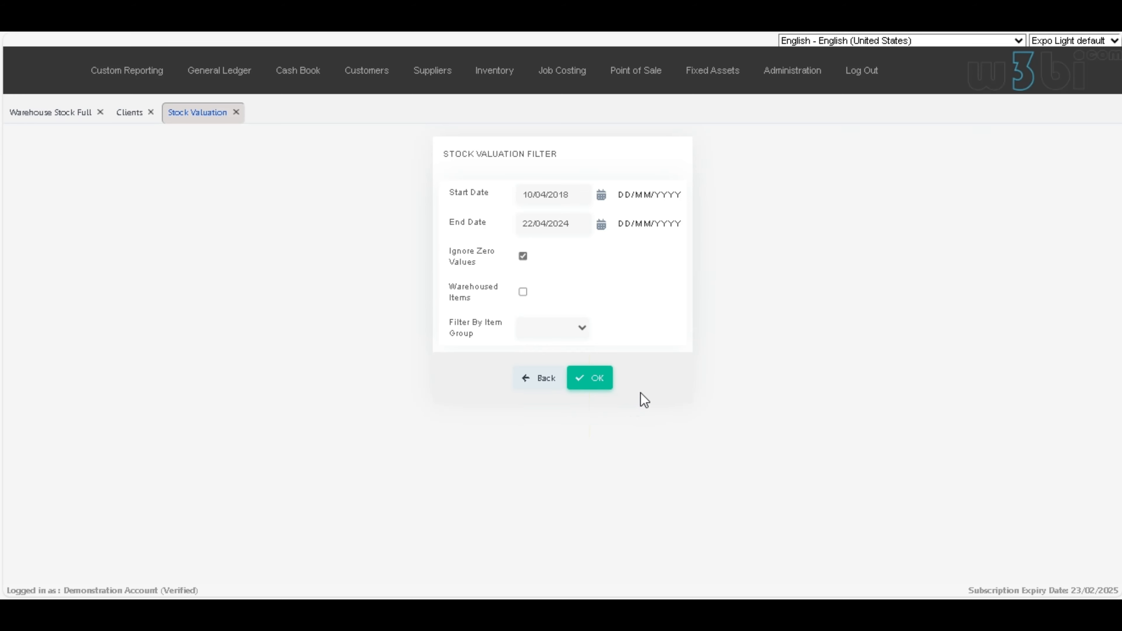
click(595, 379)
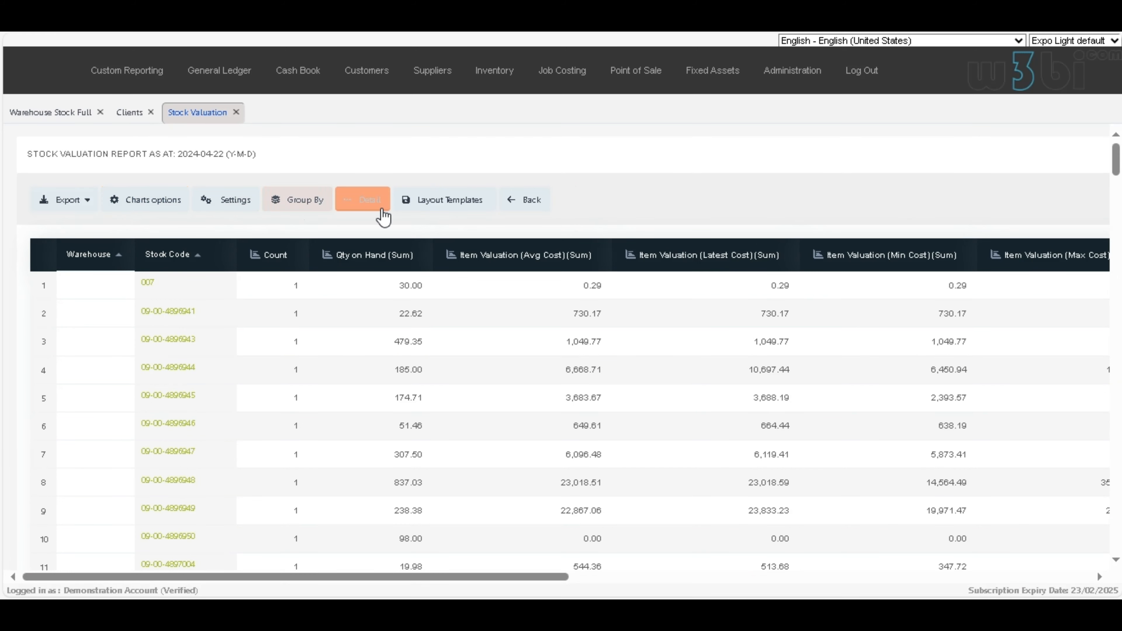
click(374, 205)
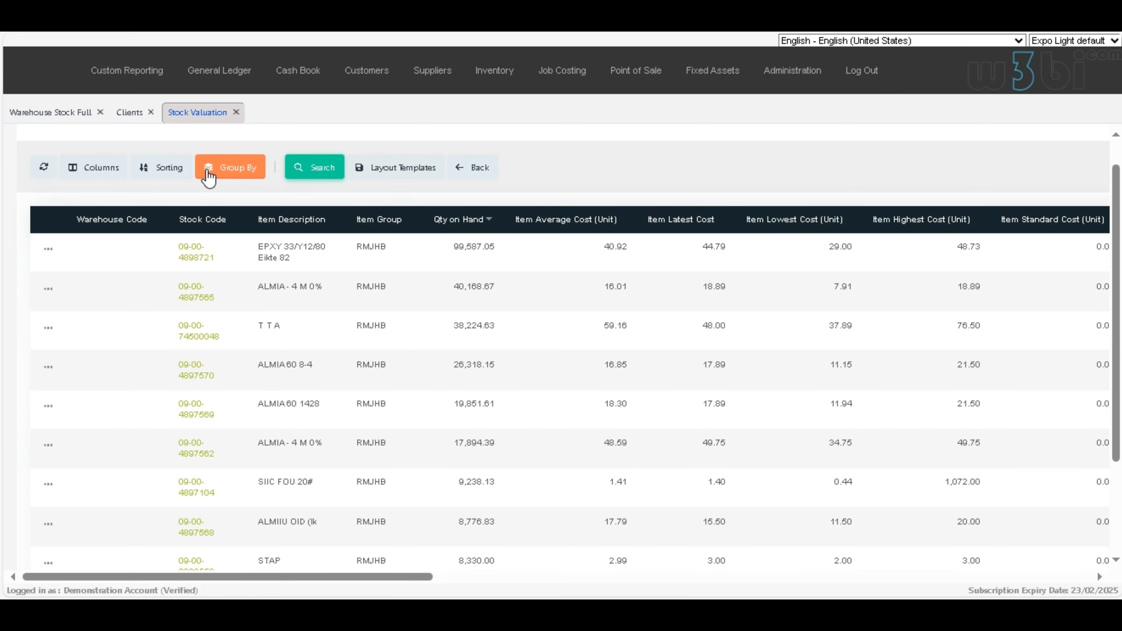
Step: Remove Item Highest Cost (Unit) and all fields after it from the Stock Valuation columns, and apply the selection
click(93, 168)
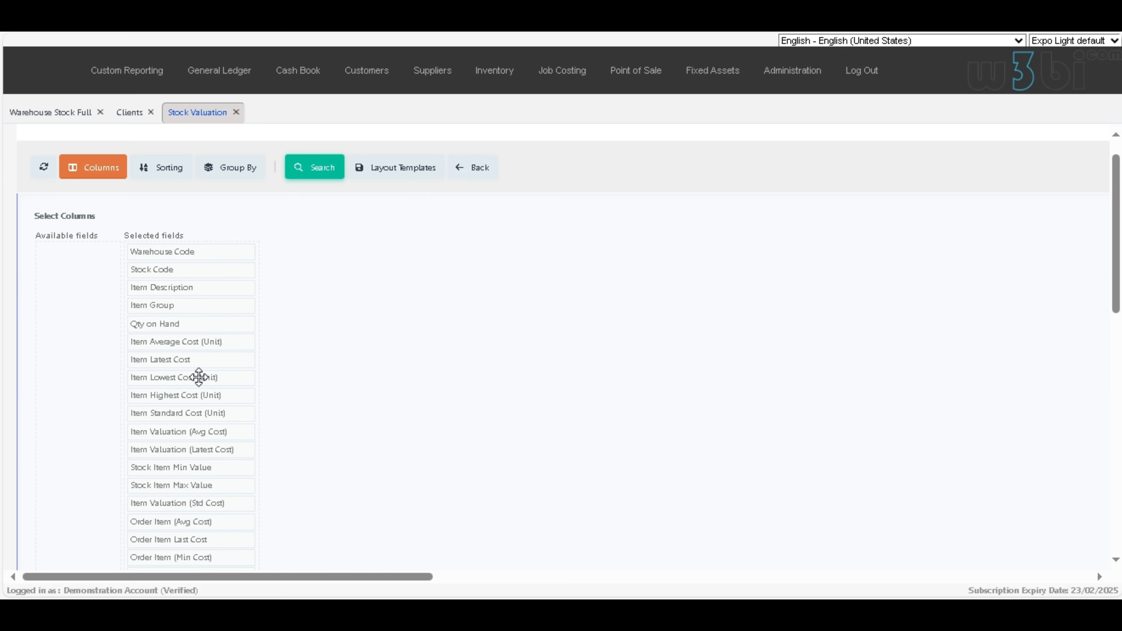
drag(198, 398, 66, 392)
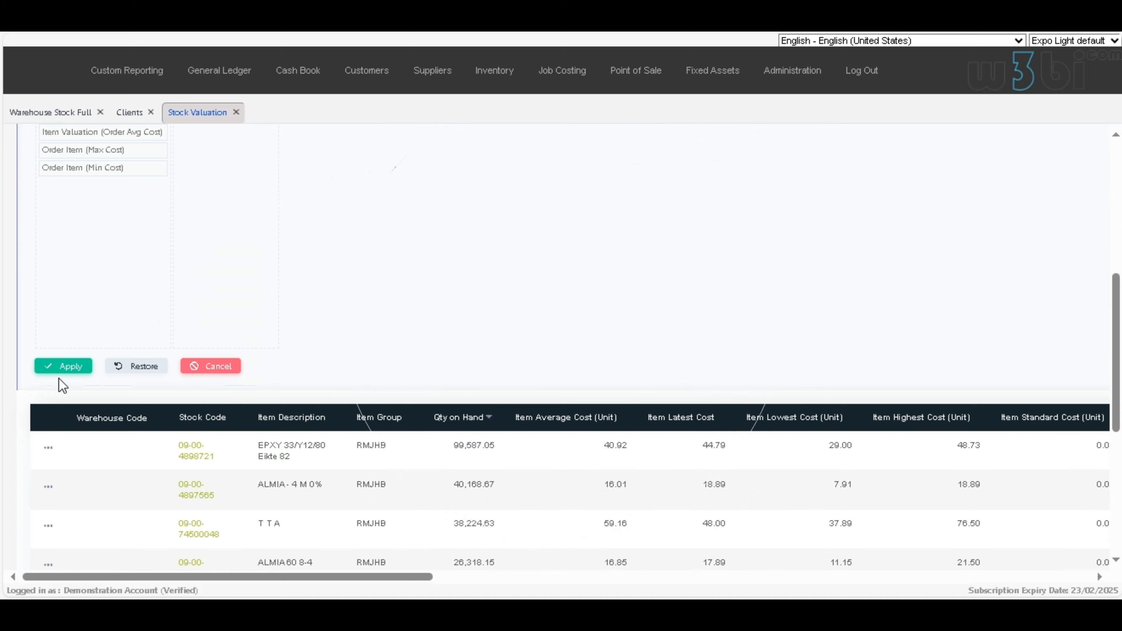
click(69, 369)
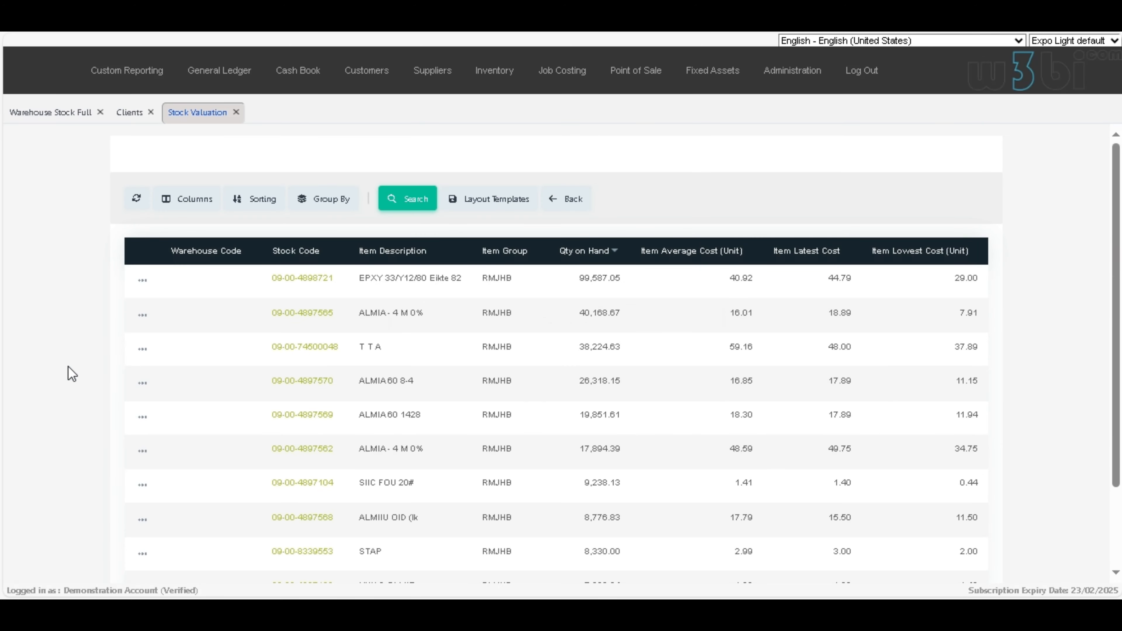
Step: Save the reduced column layout as a Public layout template, named with the person's first name followed by SV
click(509, 200)
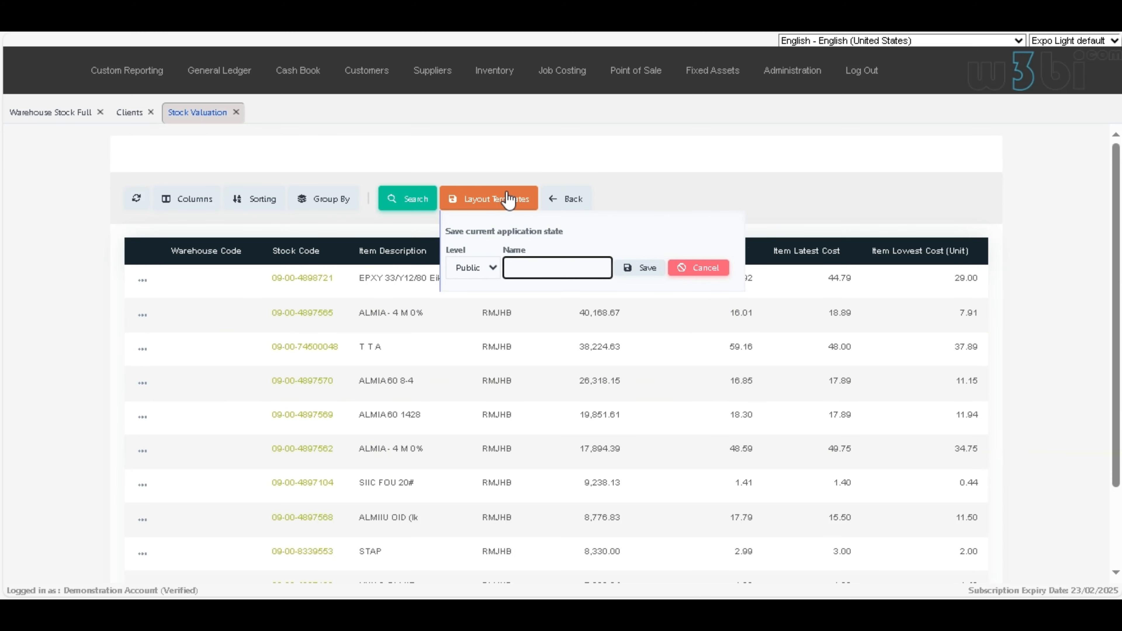
text(Dennis SV)
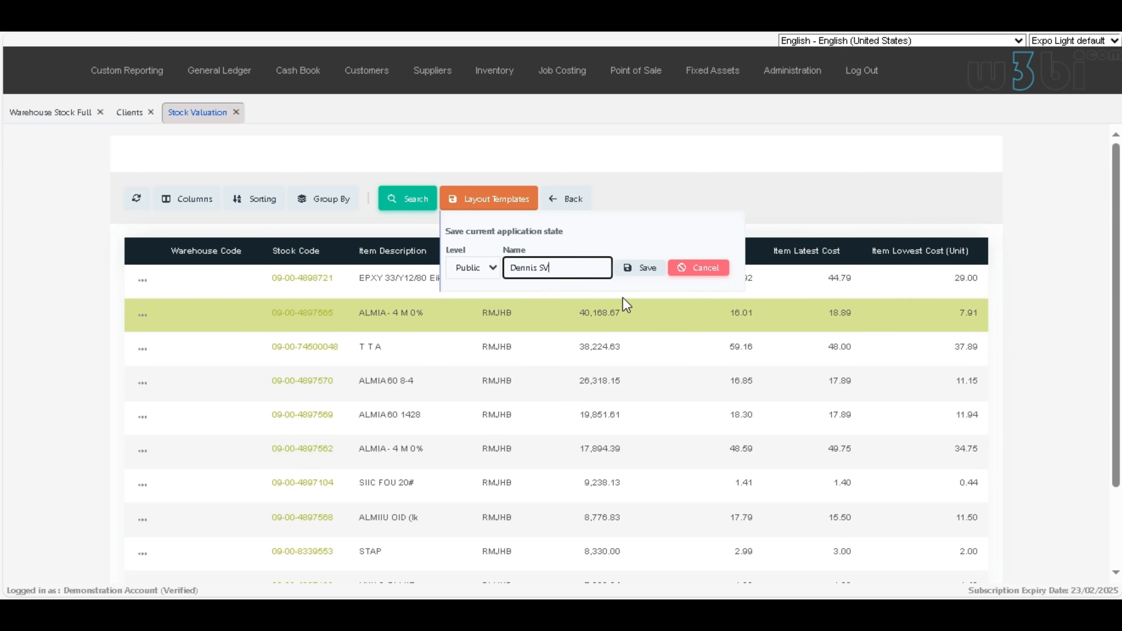
click(645, 269)
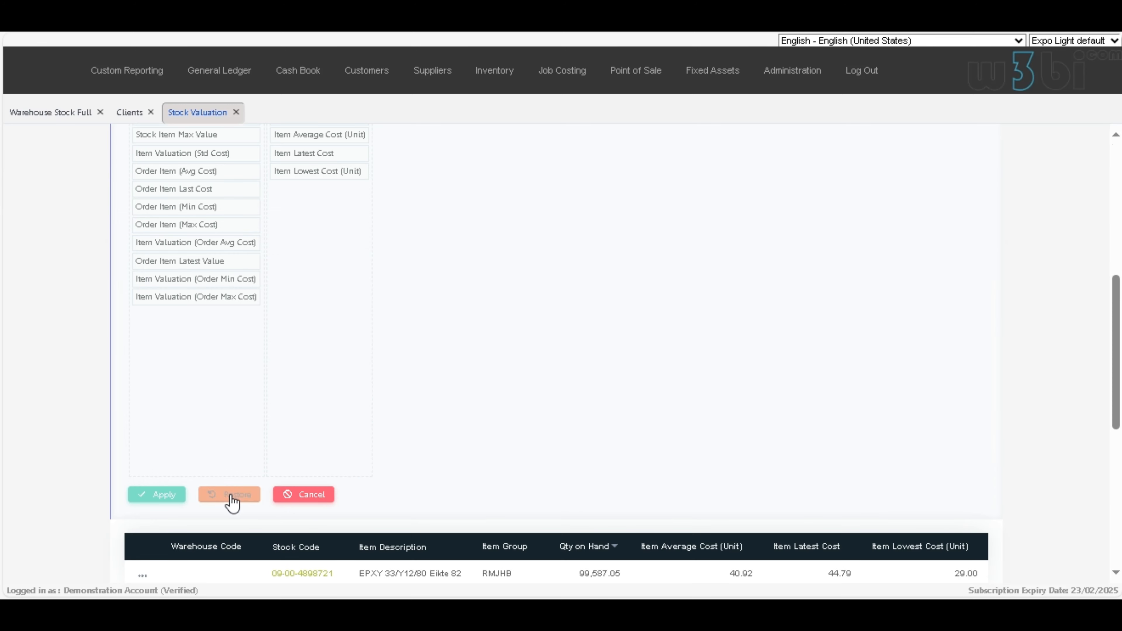
Step: Restore the full default set of Stock Valuation columns, apply it, and open the grouping settings
click(230, 494)
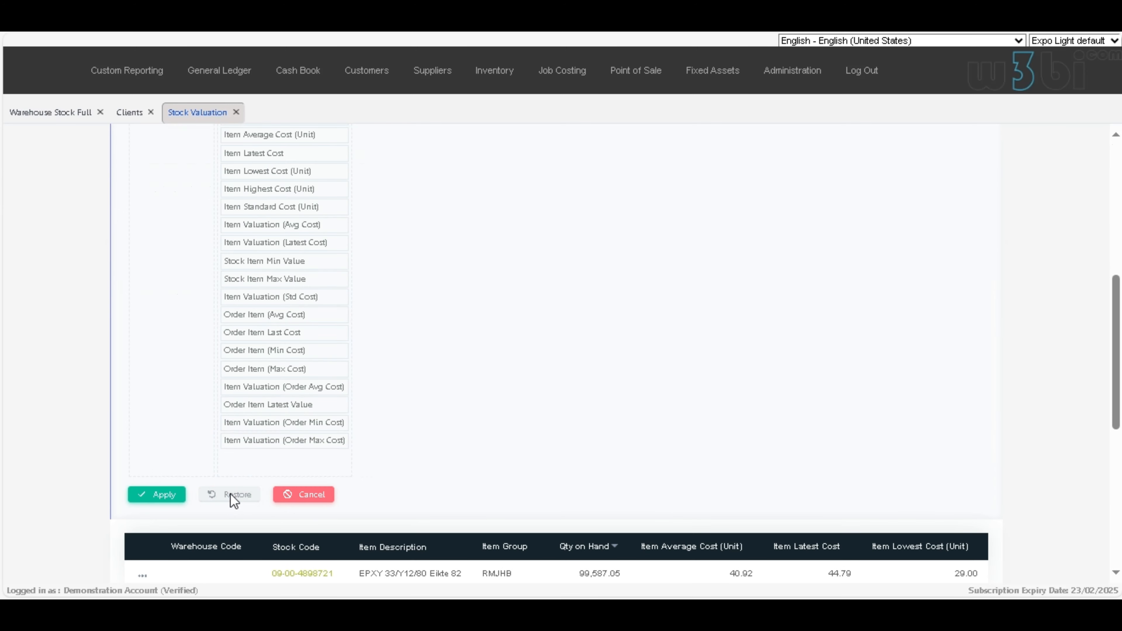
scroll(172, 299, down, 5)
click(167, 292)
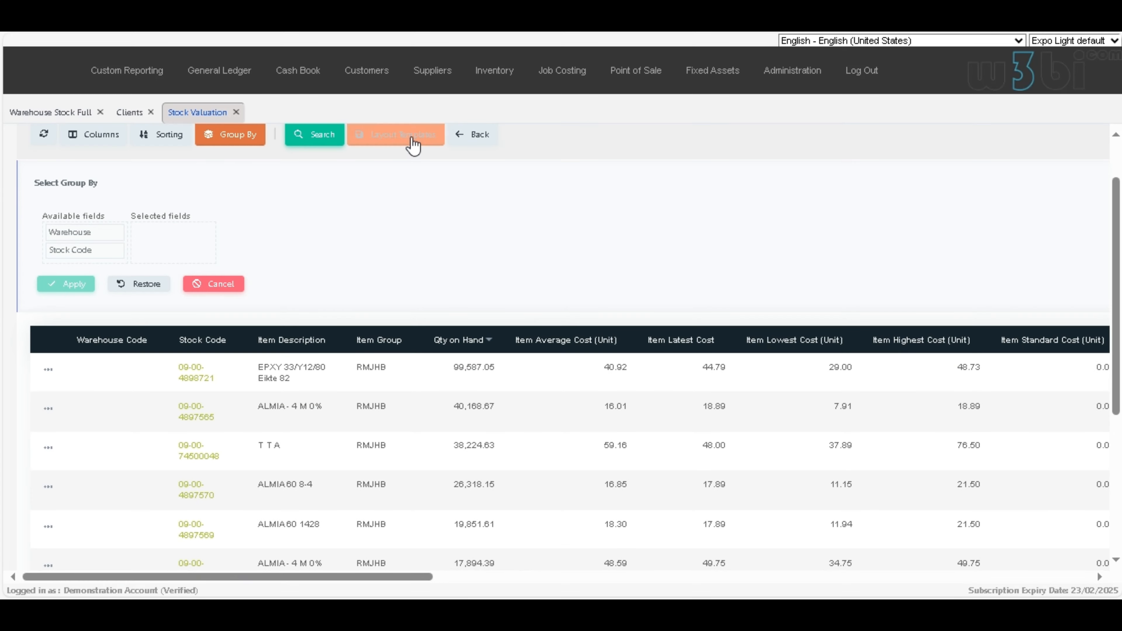
Step: Apply the saved Public layout template to the Stock Valuation report and look through its records
click(414, 145)
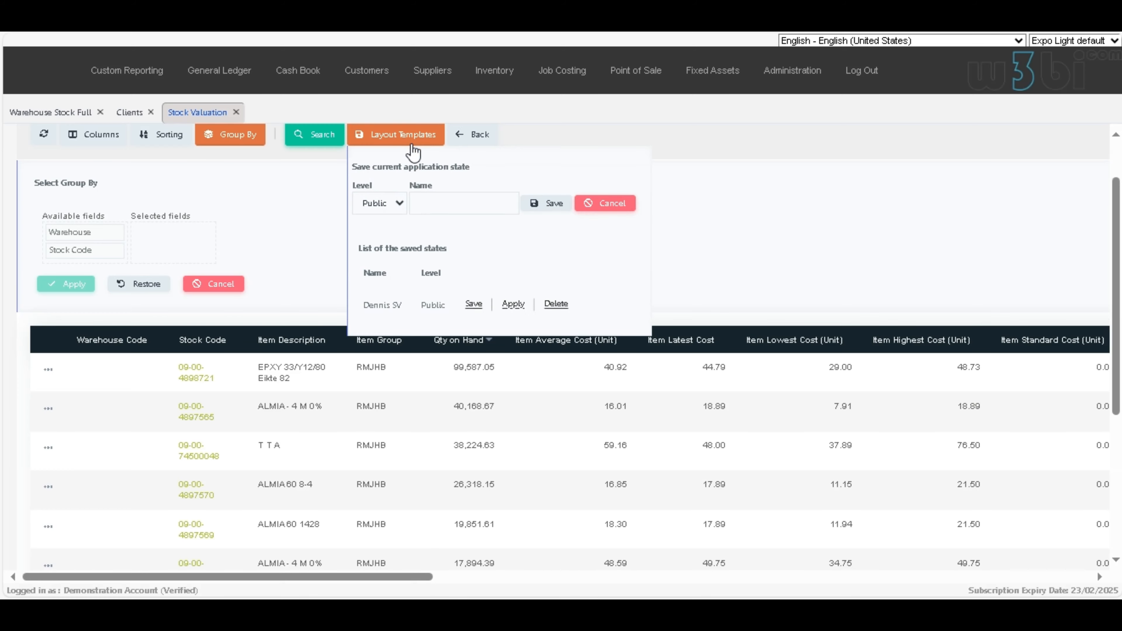
click(514, 304)
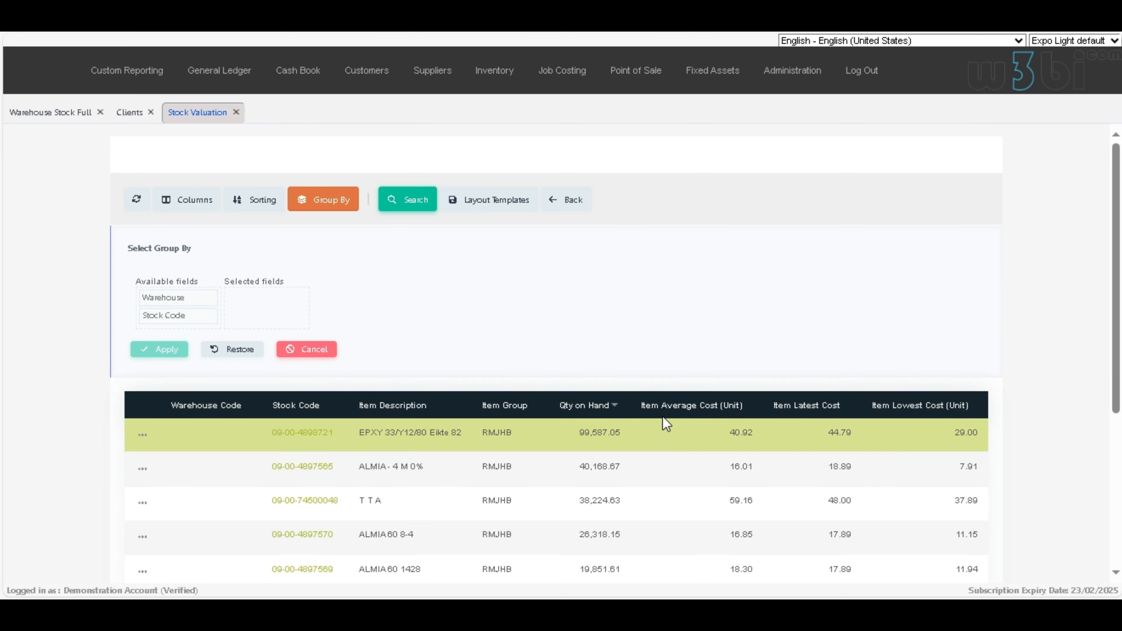
scroll(609, 399, down, 5)
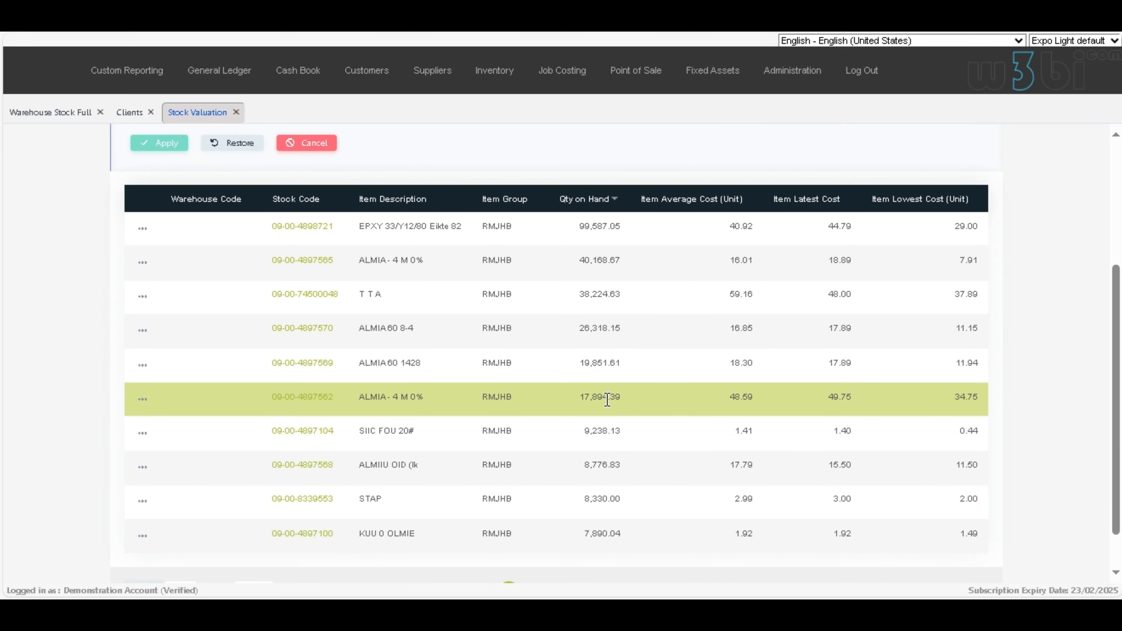
scroll(605, 405, down, 1)
scroll(604, 409, up, 6)
scroll(603, 410, down, 2)
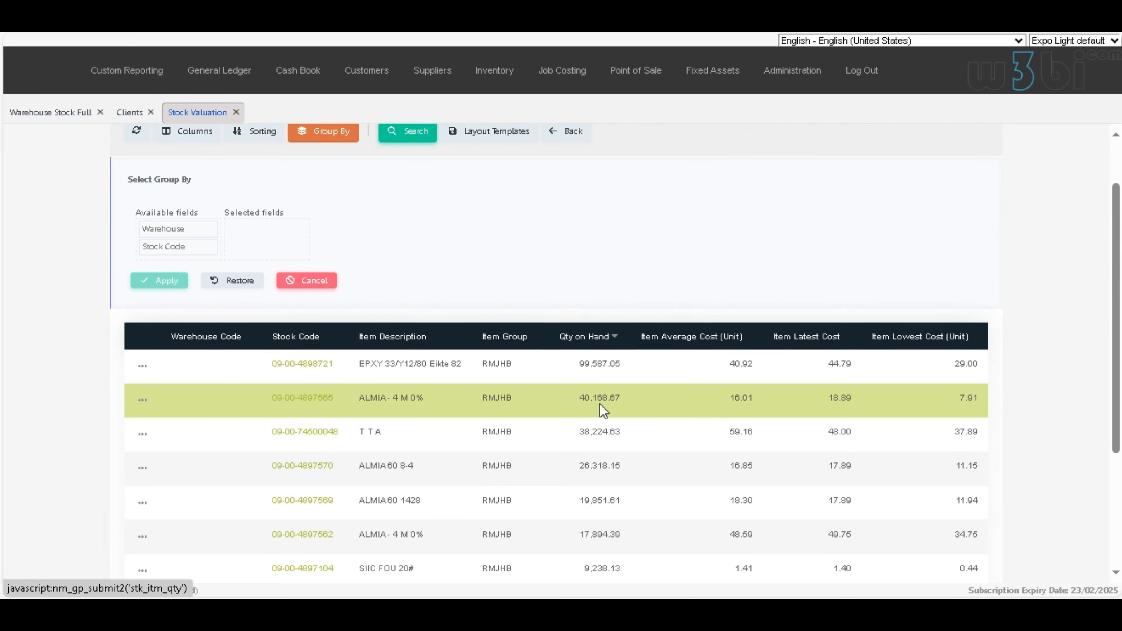
scroll(601, 410, down, 5)
scroll(591, 420, up, 4)
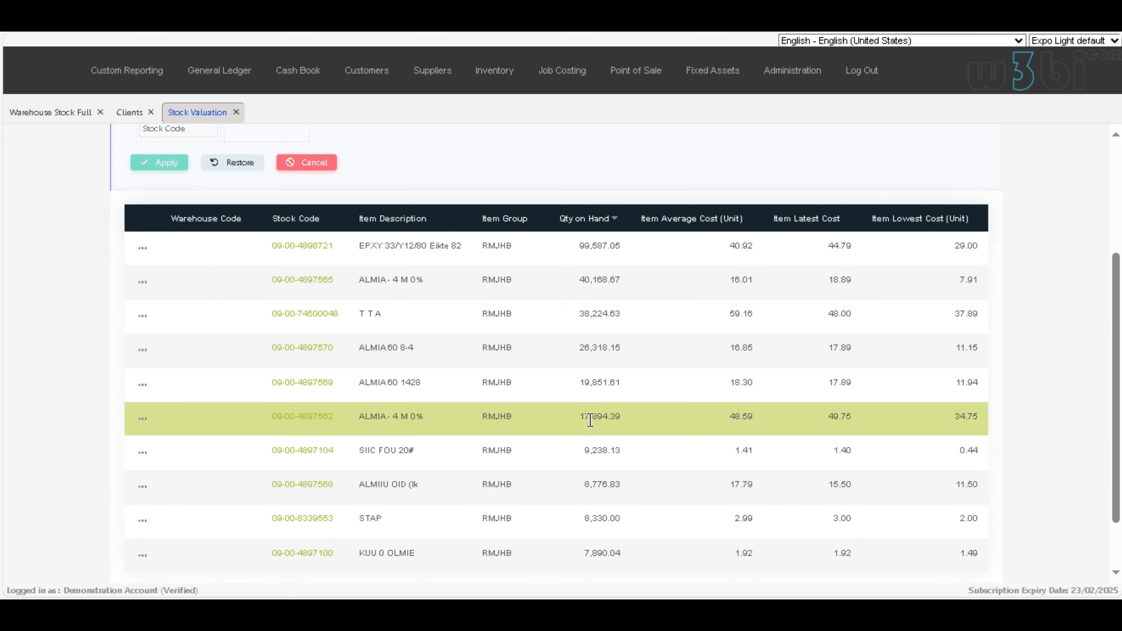
scroll(361, 361, down, 4)
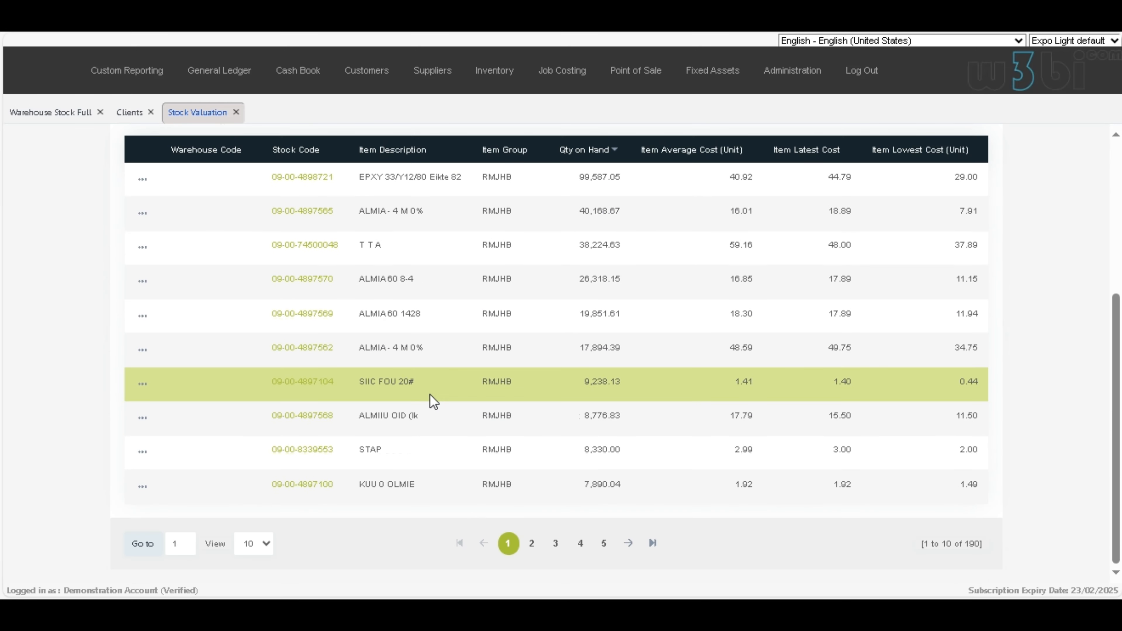